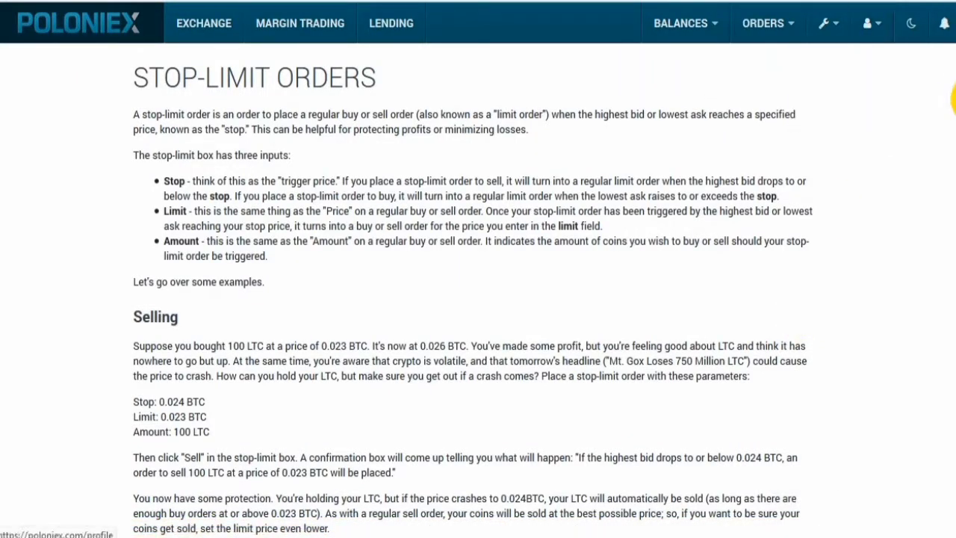
{"action": "key", "text": "End"}
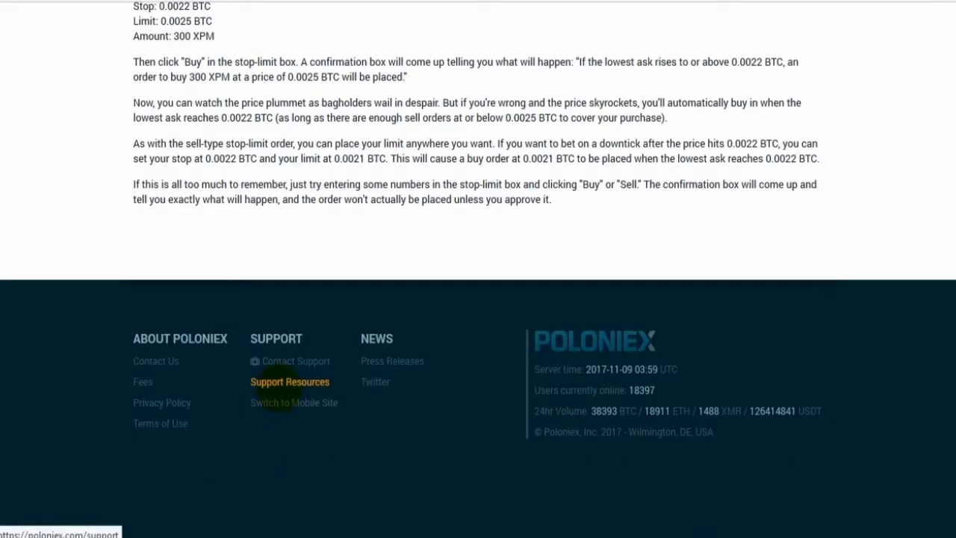
{"action": "key", "text": "Home"}
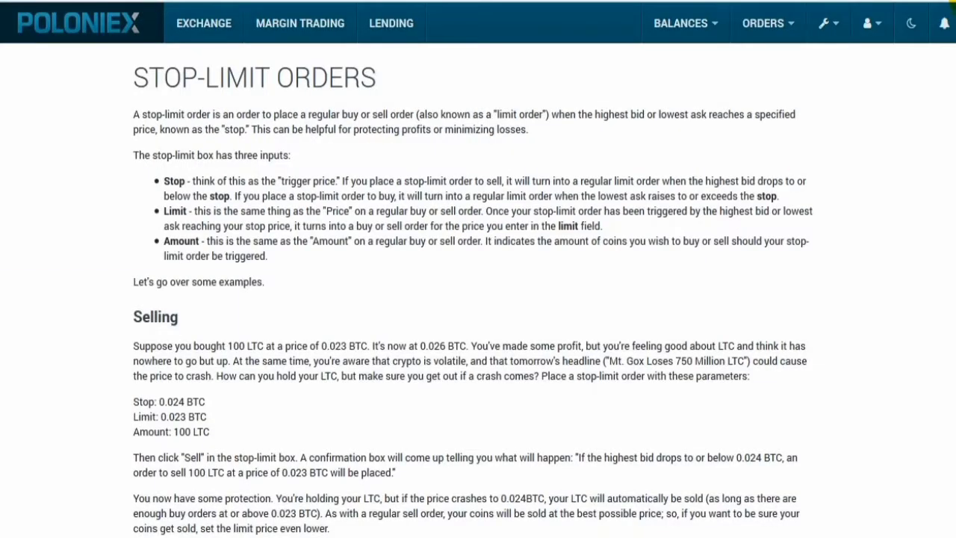
{"action": "scroll", "coordinate": [952, 44], "scroll_direction": "down", "scroll_amount": 1}
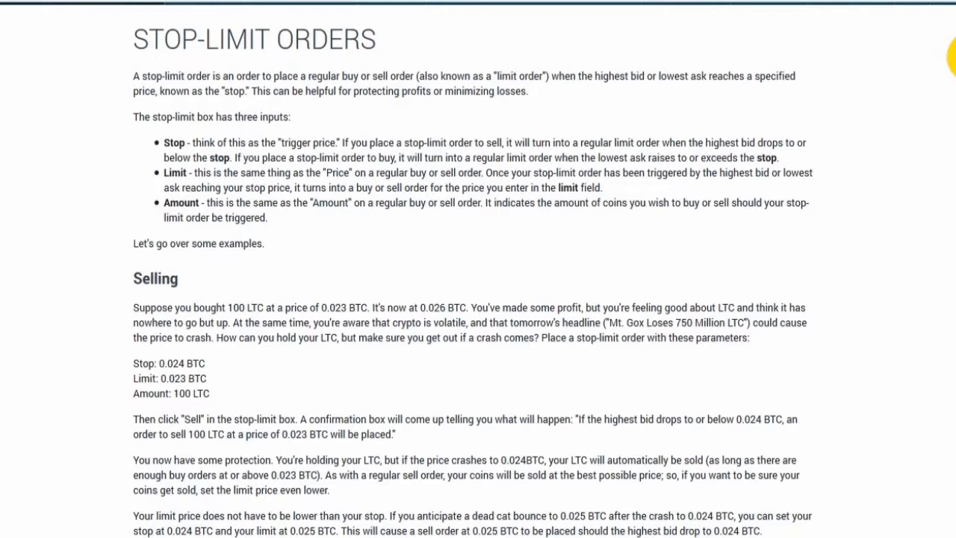
{"action": "scroll", "coordinate": [952, 53], "scroll_direction": "up", "scroll_amount": 1}
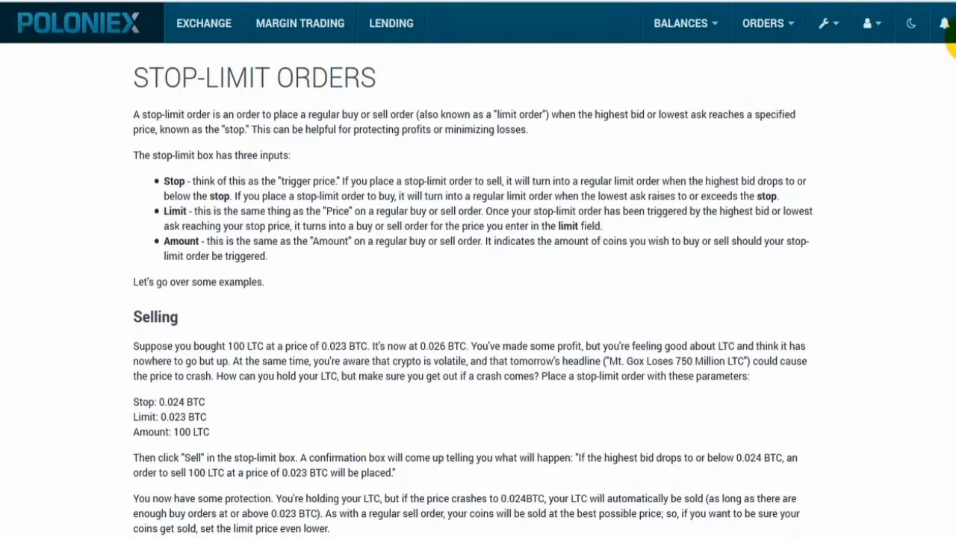
{"action": "scroll", "coordinate": [951, 39], "scroll_direction": "down", "scroll_amount": 1}
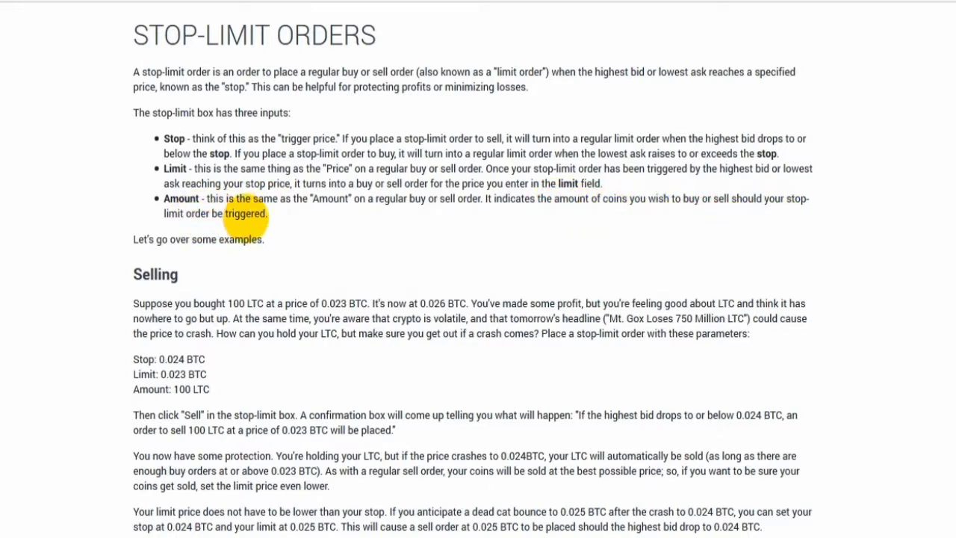
Scroll through the article and highlight its example stop price of 0.024
{"action": "left_click_drag", "start_coordinate": [952, 219], "coordinate": [949, 344]}
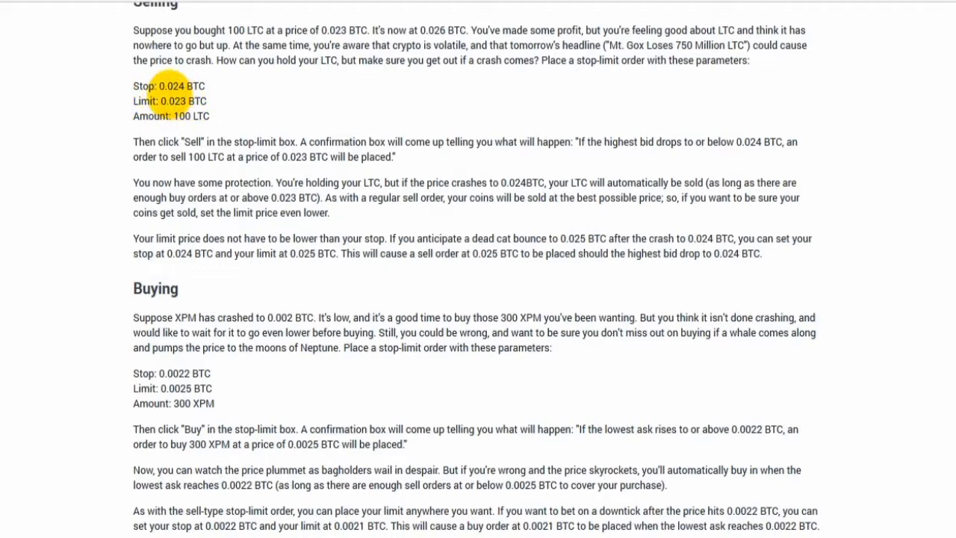
{"action": "left_click_drag", "start_coordinate": [159, 85], "coordinate": [179, 85]}
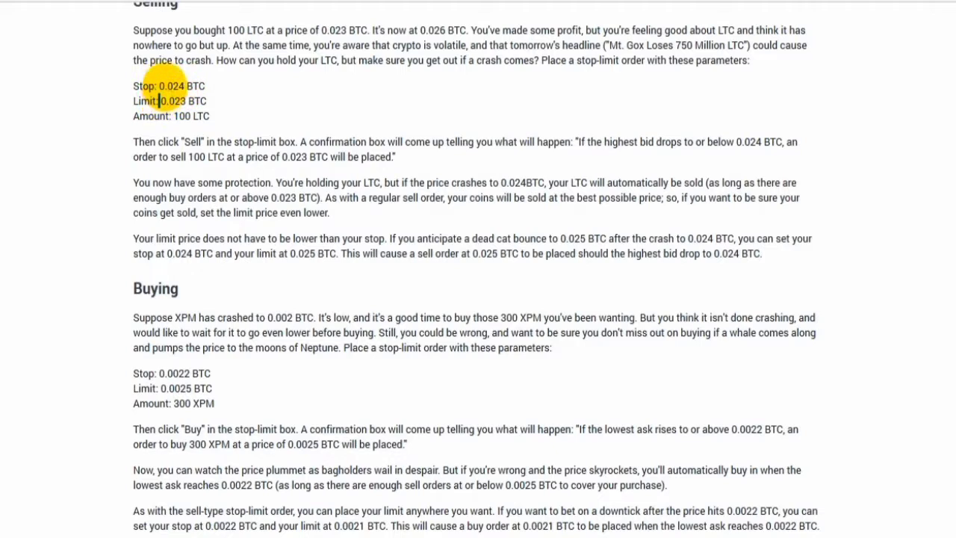
{"action": "left_click_drag", "start_coordinate": [159, 86], "coordinate": [173, 86]}
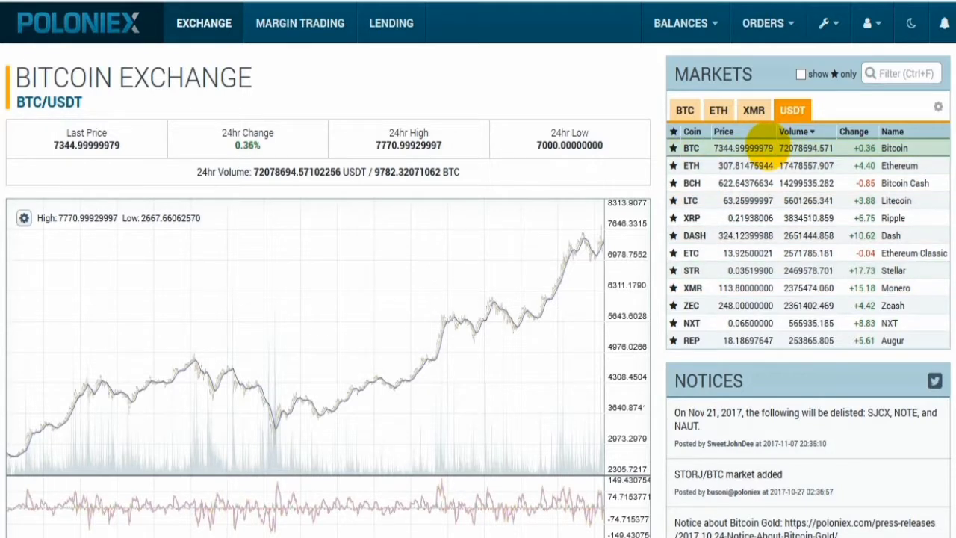
Scroll down to the Buy BTC, Stop-Limit and Sell BTC forms and highlight the current sell price
{"action": "scroll", "coordinate": [953, 165], "scroll_direction": "down", "scroll_amount": 5}
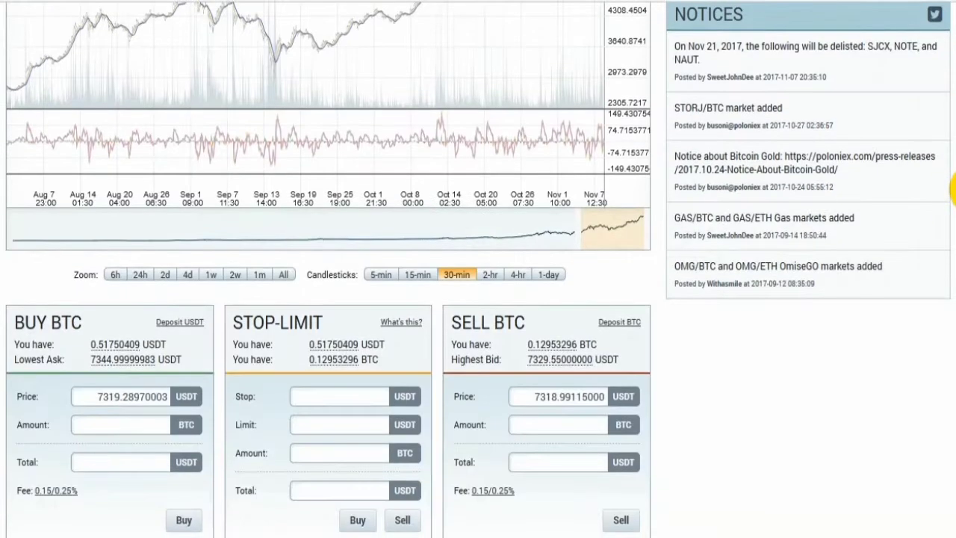
{"action": "scroll", "coordinate": [953, 189], "scroll_direction": "down", "scroll_amount": 2}
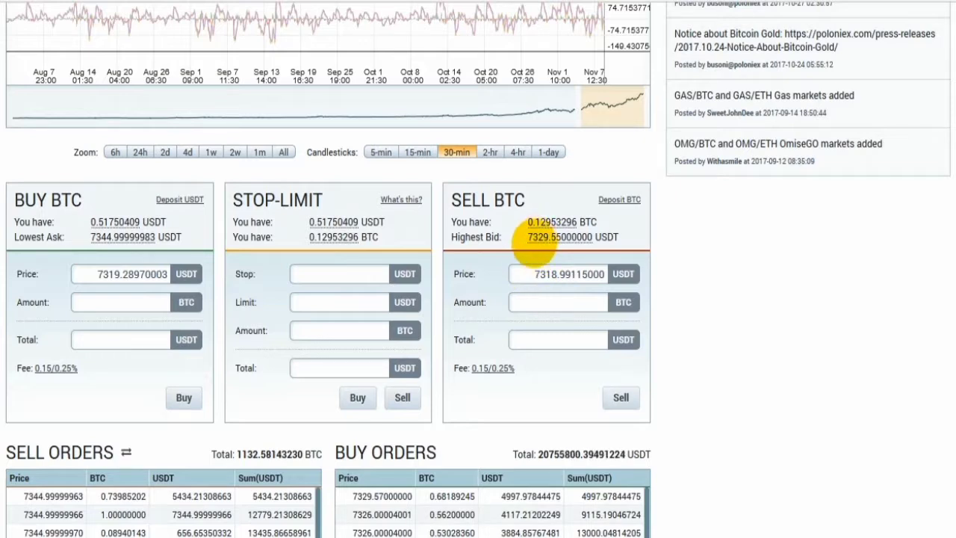
{"action": "left_click_drag", "start_coordinate": [542, 274], "coordinate": [556, 275]}
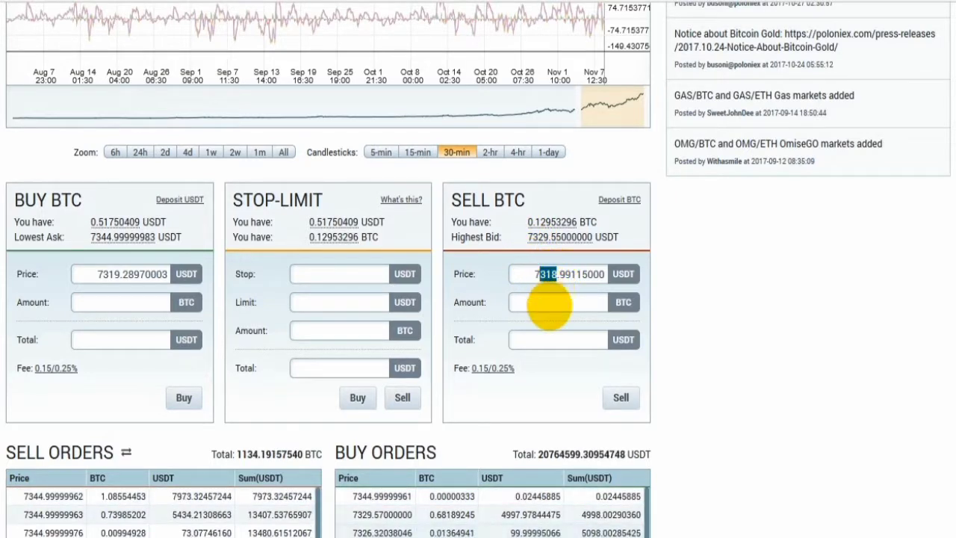
{"action": "left_click", "coordinate": [544, 307]}
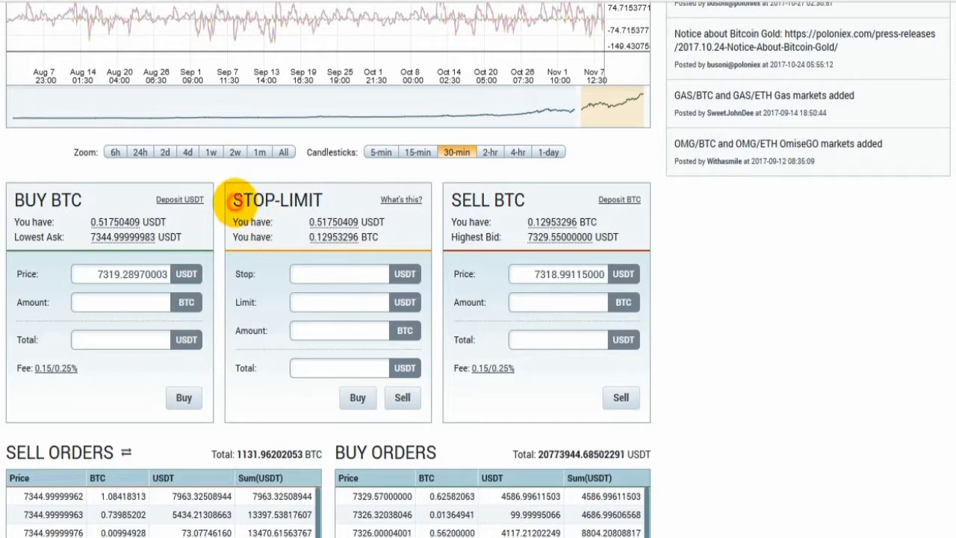
Highlight the STOP-LIMIT order form heading
{"action": "left_click_drag", "start_coordinate": [233, 203], "coordinate": [304, 200]}
{"action": "triple_click", "coordinate": [298, 197]}
{"action": "left_click", "coordinate": [288, 243]}
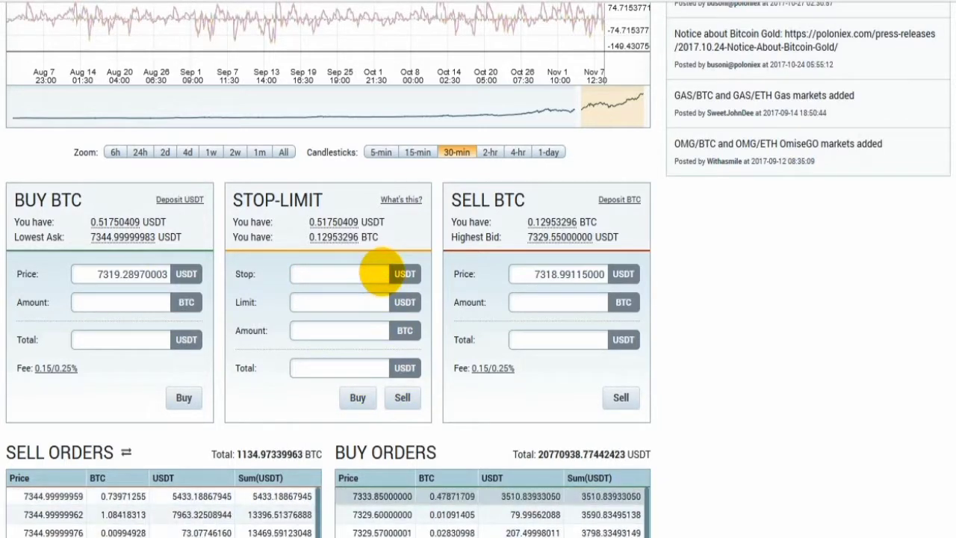
Enter stop price 7002, limit price 7000 and move on to the amount field
{"action": "left_click", "coordinate": [373, 274]}
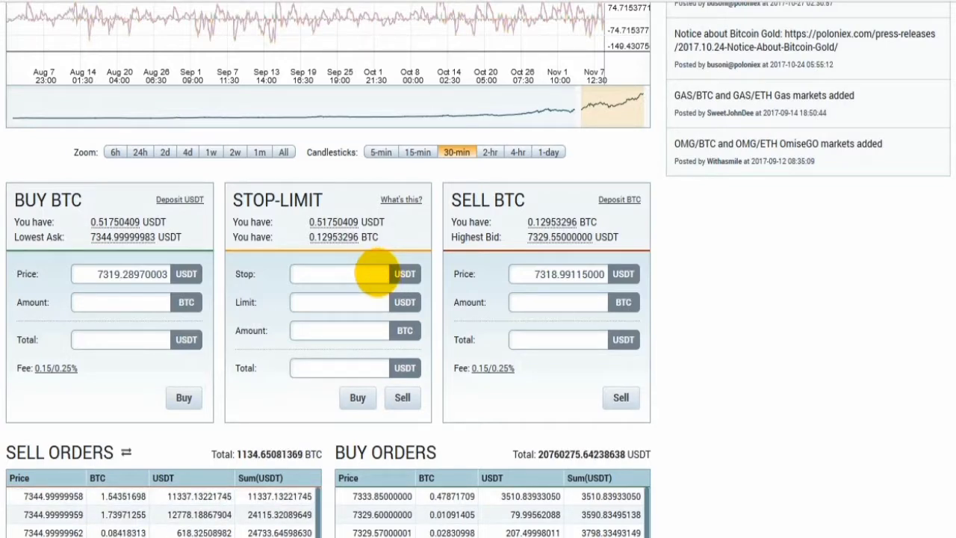
{"action": "type", "text": "700"}
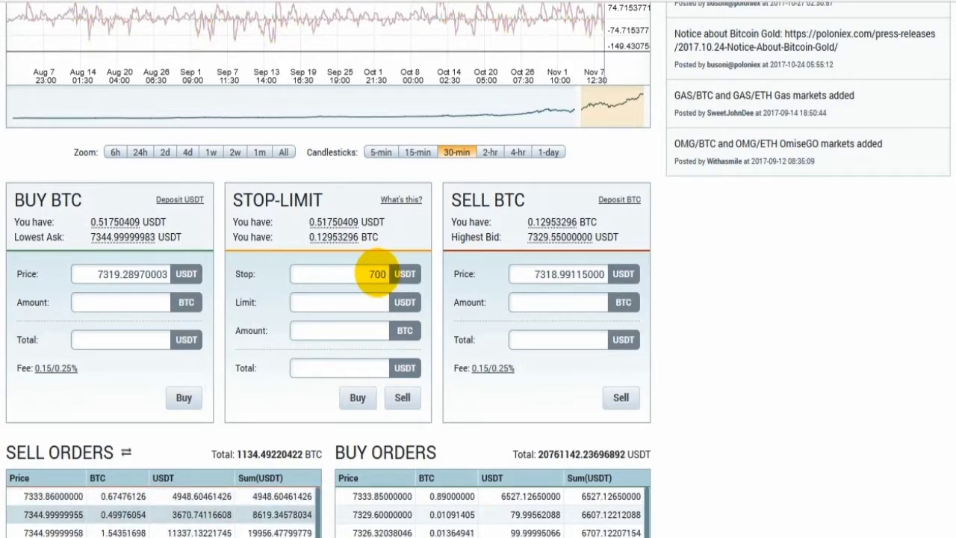
{"action": "type", "text": "1"}
{"action": "left_click", "coordinate": [375, 303]}
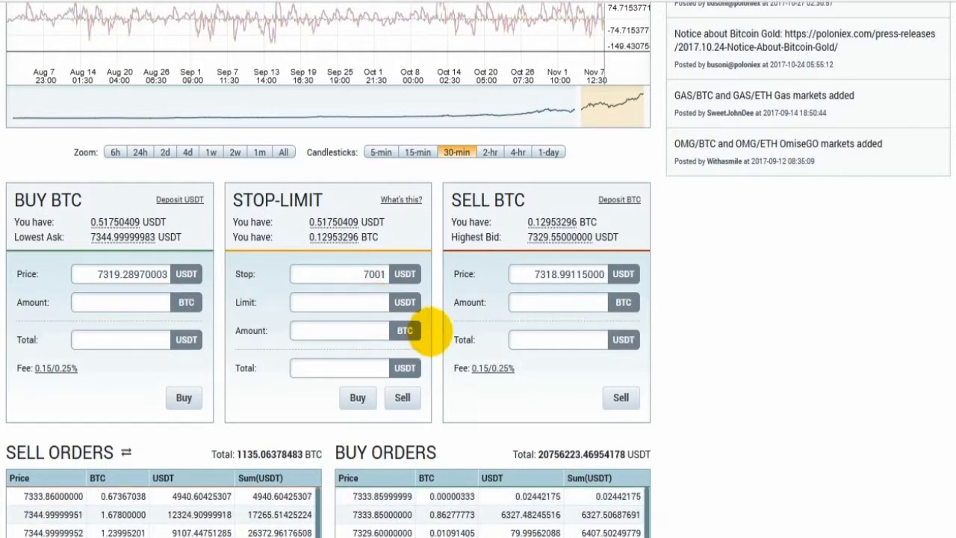
{"action": "type", "text": "7000"}
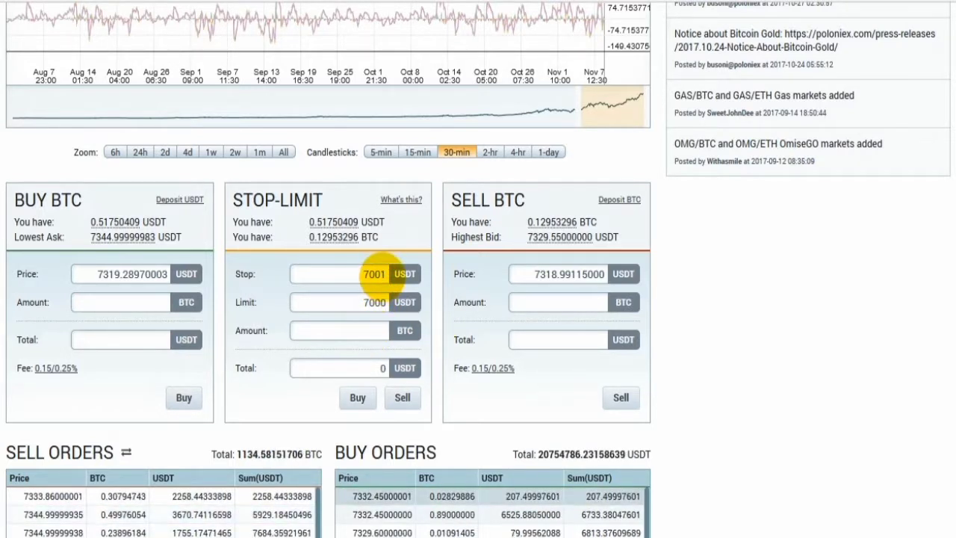
{"action": "left_click_drag", "start_coordinate": [387, 274], "coordinate": [382, 274]}
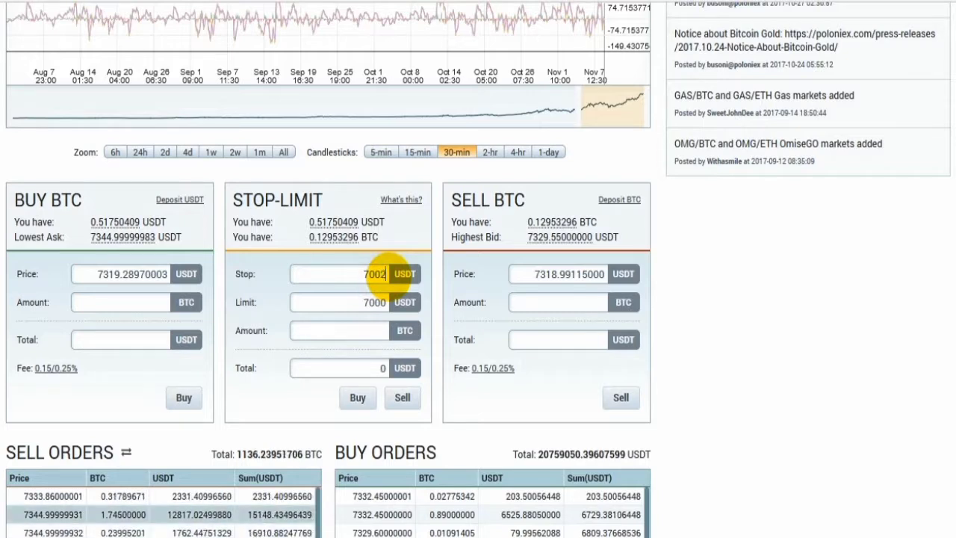
{"action": "type", "text": "2"}
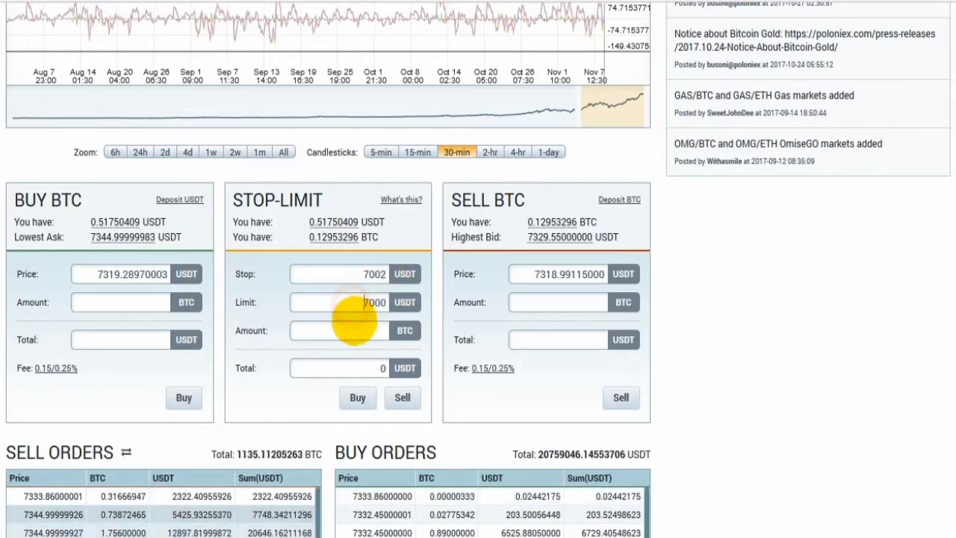
{"action": "left_click", "coordinate": [382, 336]}
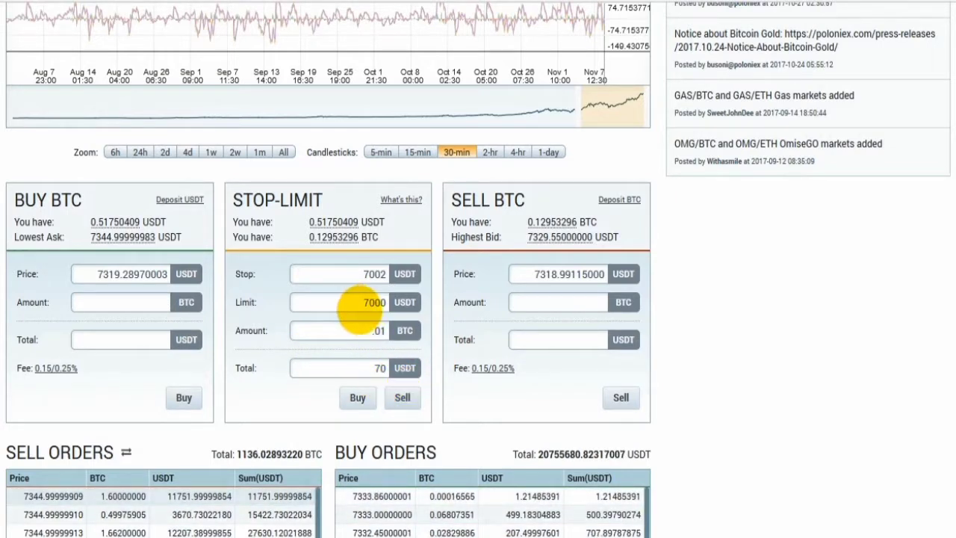
Highlight the 7000 limit price and the resulting 70 USDT total
{"action": "double_click", "coordinate": [377, 301]}
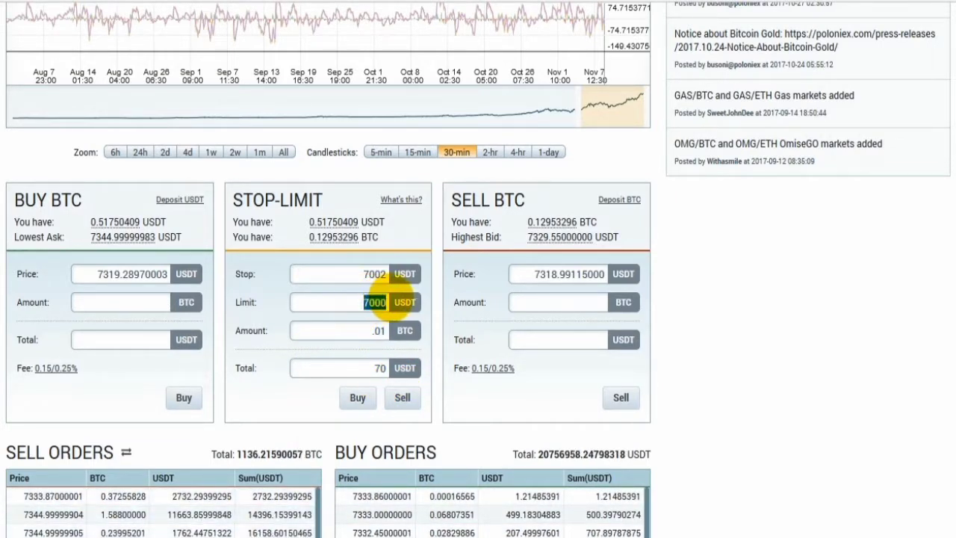
{"action": "left_click", "coordinate": [363, 302]}
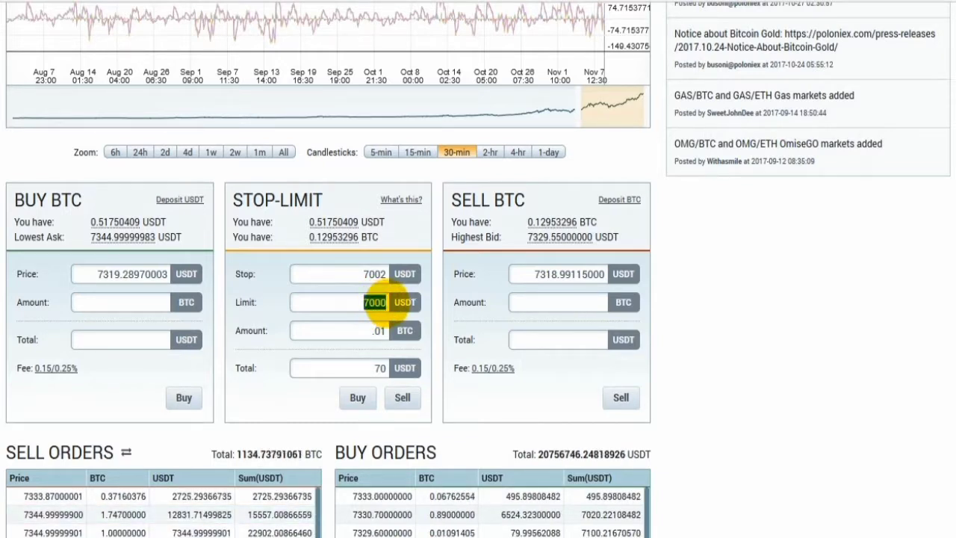
{"action": "left_click", "coordinate": [376, 363]}
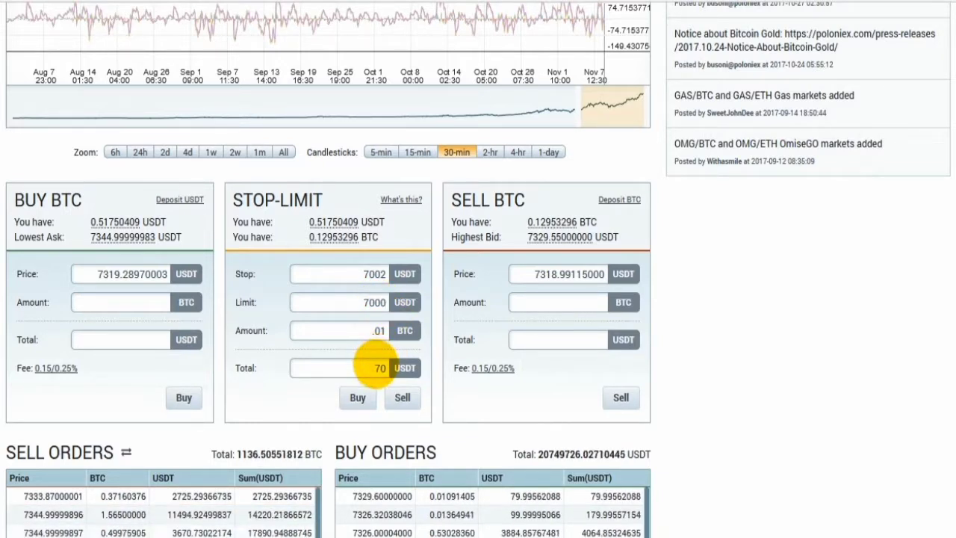
{"action": "double_click", "coordinate": [378, 367]}
{"action": "left_click", "coordinate": [377, 366]}
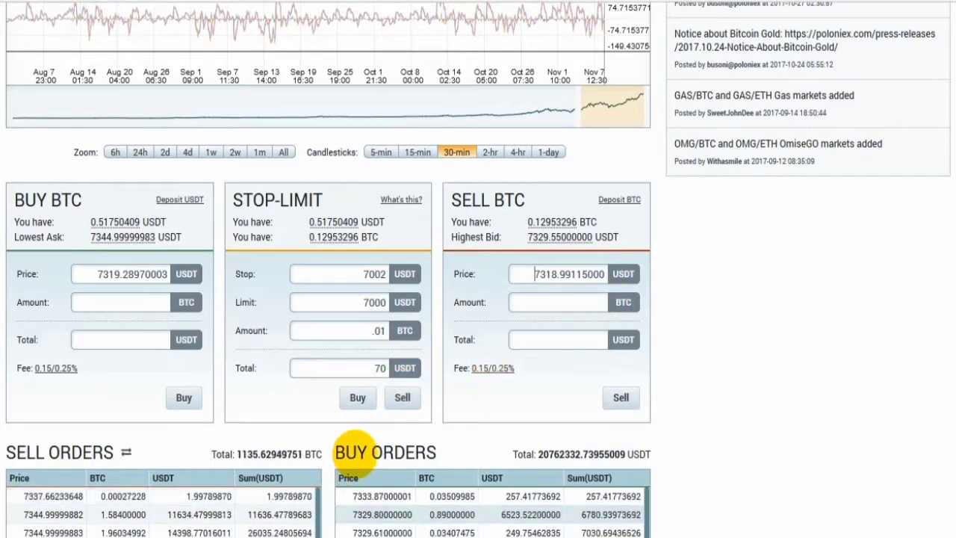
Sell with the stop-limit form and confirm the order in the dialog
{"action": "left_click", "coordinate": [403, 398]}
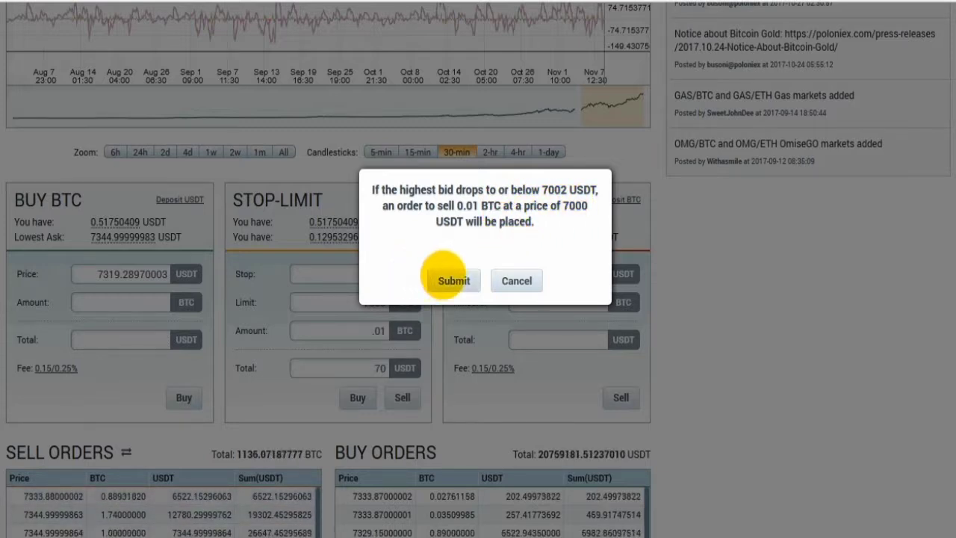
{"action": "left_click", "coordinate": [449, 280]}
{"action": "left_click_drag", "start_coordinate": [525, 274], "coordinate": [607, 282]}
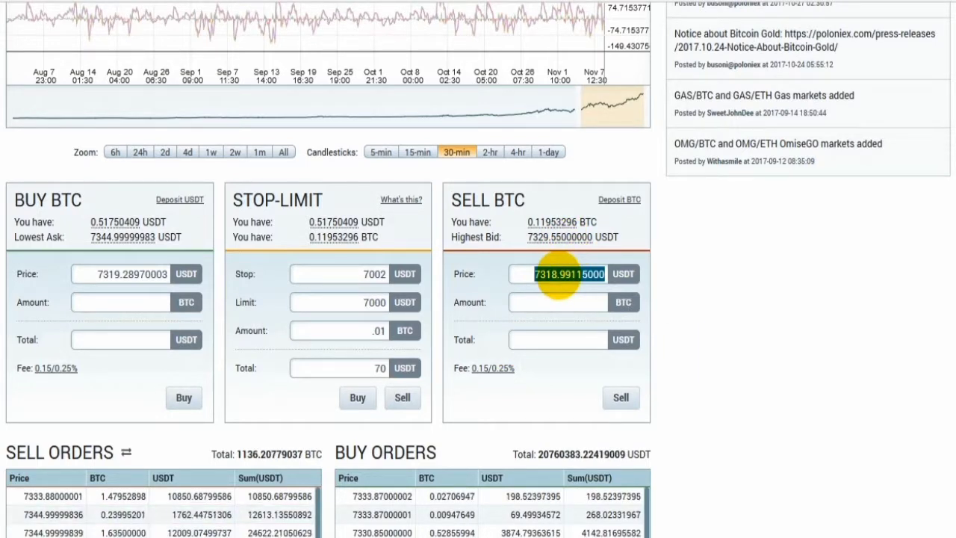
Fill the regular Sell form with price 7000 and amount .01
{"action": "key", "text": "BackSpace"}
{"action": "left_click", "coordinate": [575, 274]}
{"action": "left_click", "coordinate": [580, 274]}
{"action": "type", "text": "7000"}
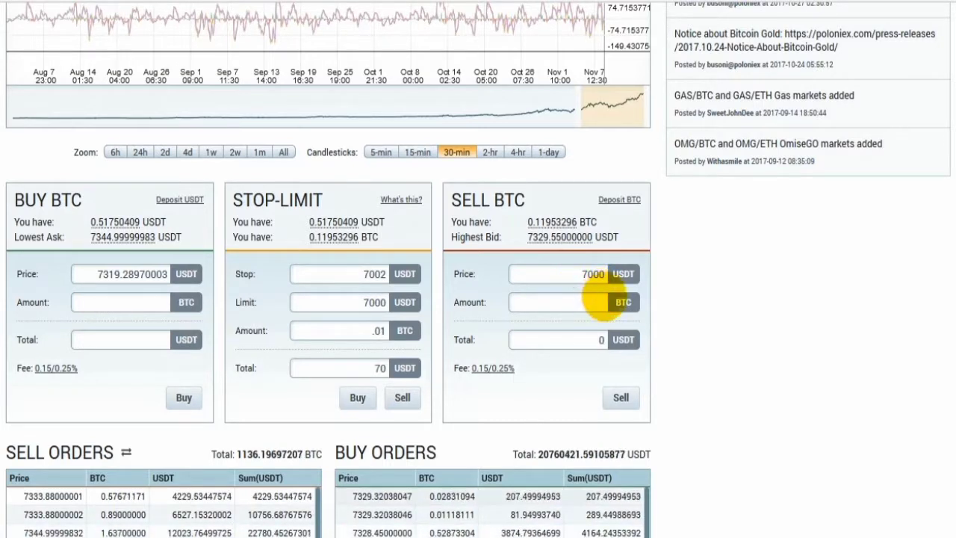
{"action": "left_click", "coordinate": [598, 302]}
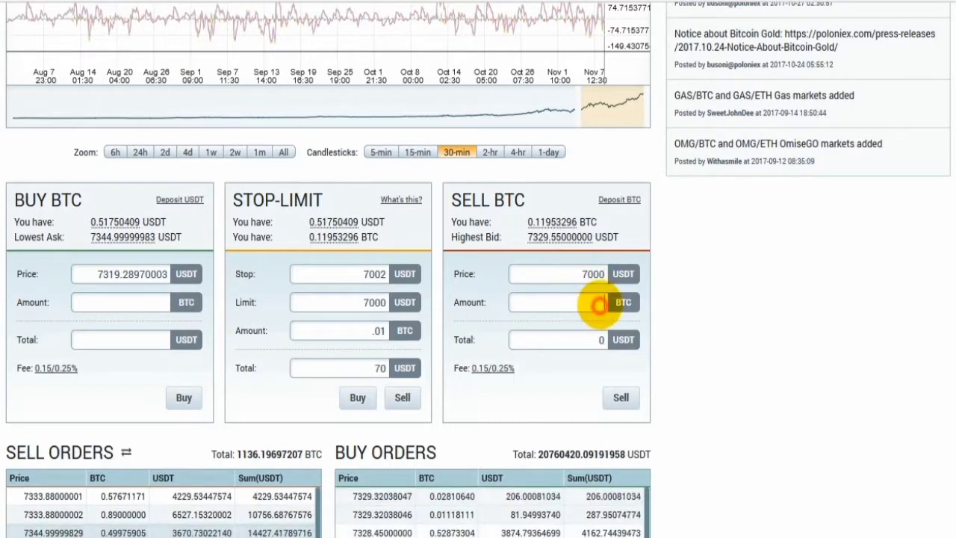
{"action": "left_click", "coordinate": [620, 303]}
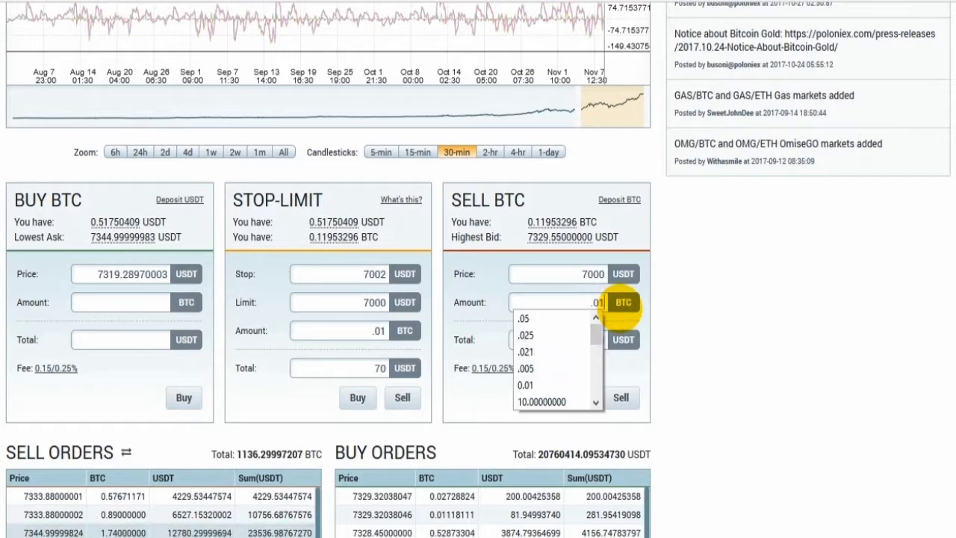
{"action": "left_click", "coordinate": [624, 302]}
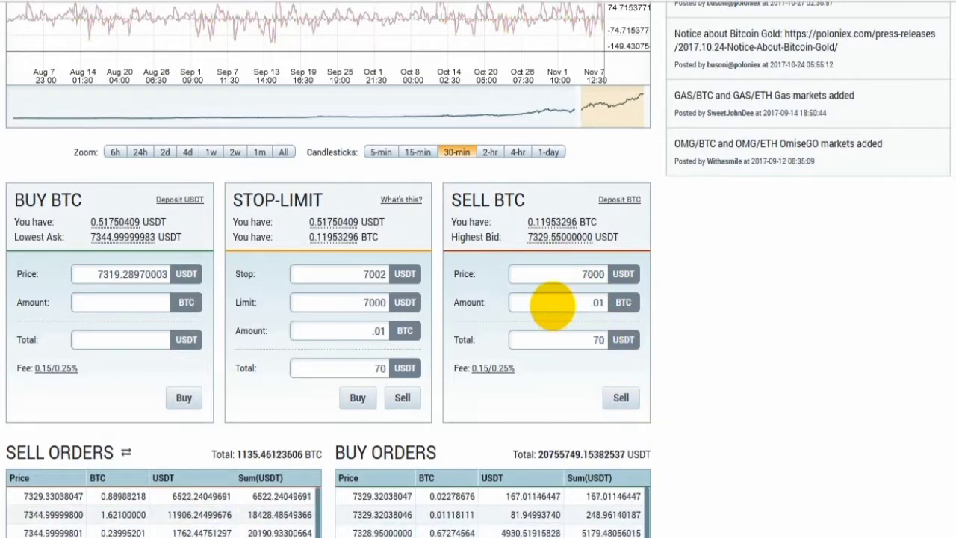
Compare the plain 7000 sell price with the 7002 stop price
{"action": "left_click_drag", "start_coordinate": [567, 274], "coordinate": [621, 273]}
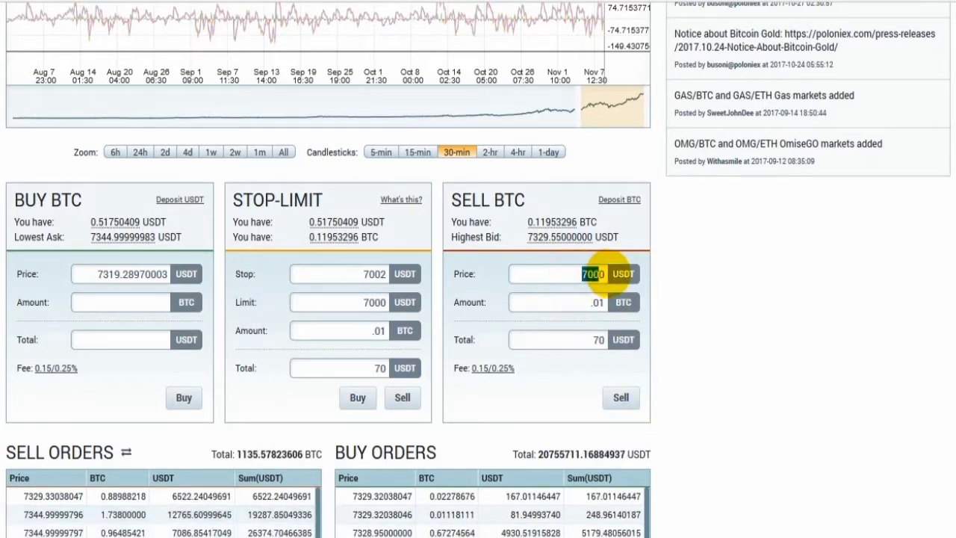
{"action": "double_click", "coordinate": [606, 274]}
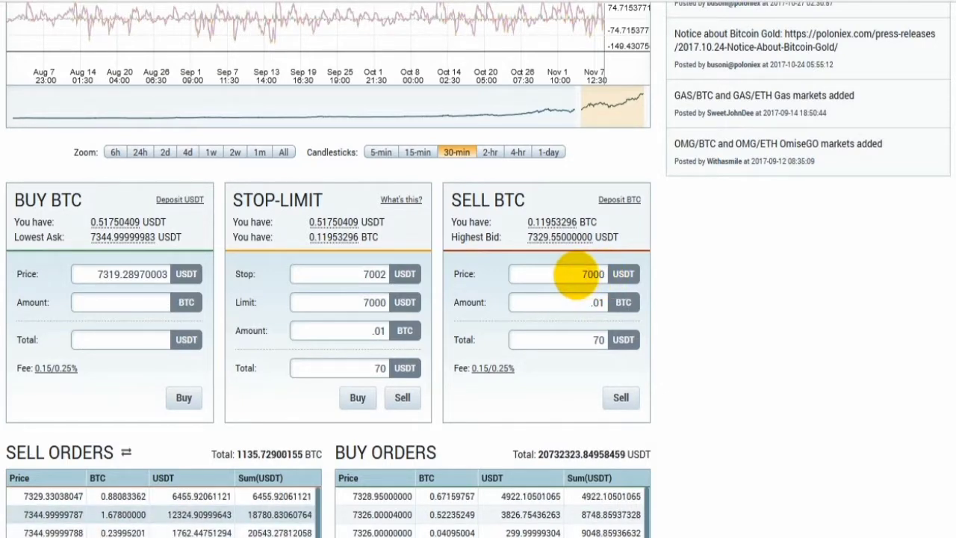
{"action": "left_click_drag", "start_coordinate": [575, 275], "coordinate": [623, 274]}
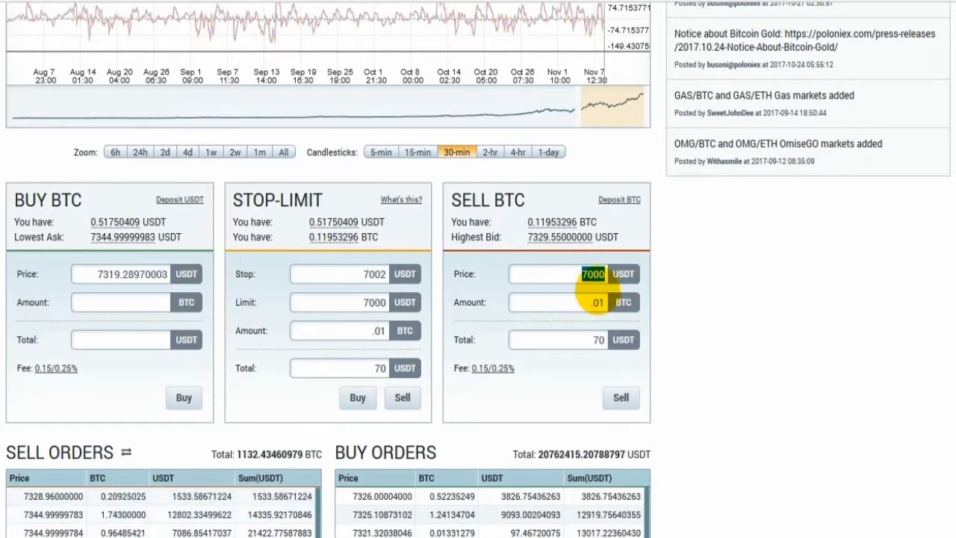
{"action": "left_click", "coordinate": [594, 274]}
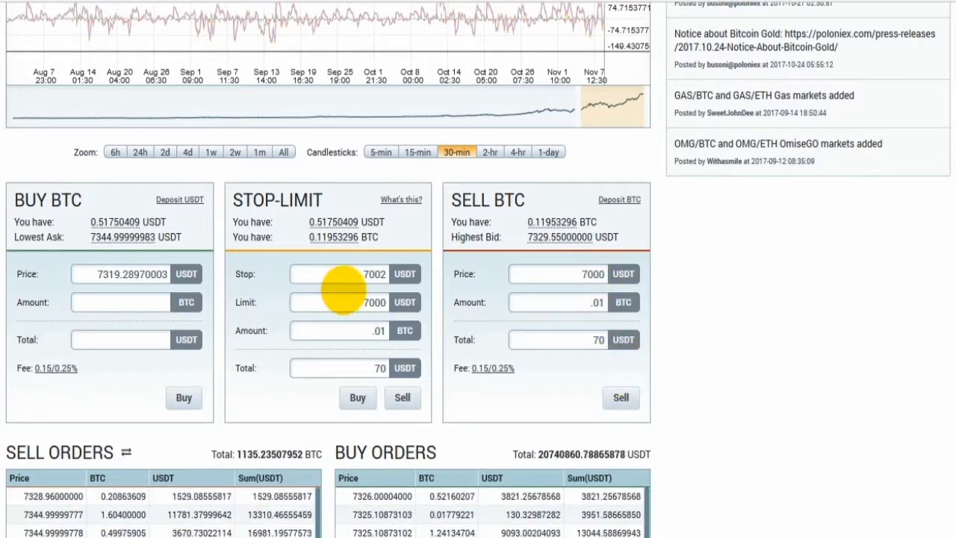
{"action": "left_click_drag", "start_coordinate": [351, 277], "coordinate": [385, 274]}
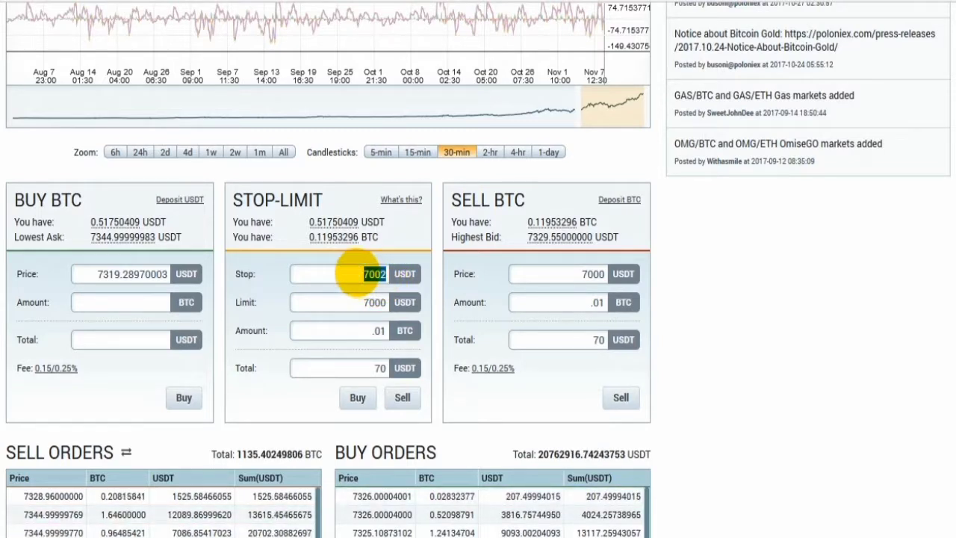
{"action": "left_click", "coordinate": [631, 397]}
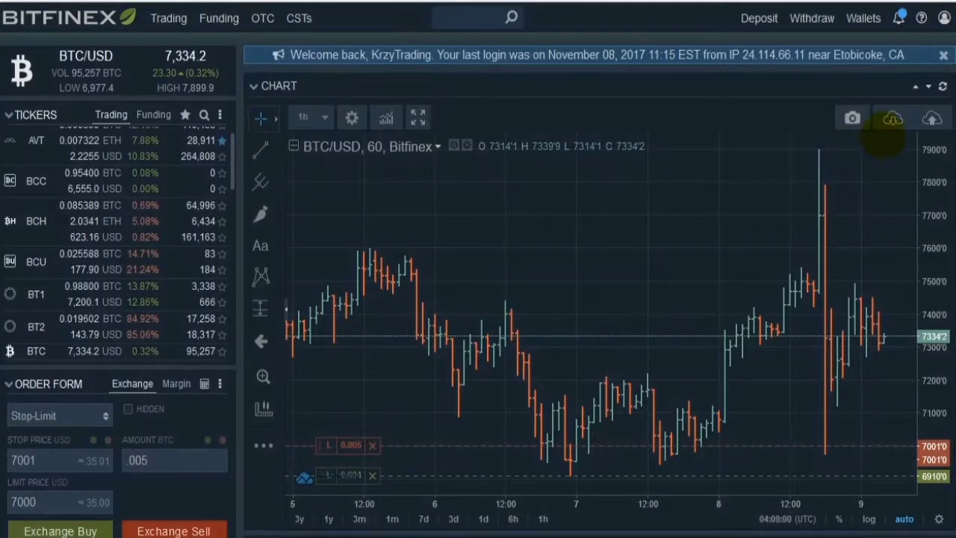
Switch the Bitfinex order form's type to a plain Limit order
{"action": "scroll", "coordinate": [478, 269], "scroll_direction": "down", "scroll_amount": 1}
{"action": "scroll", "coordinate": [327, 306], "scroll_direction": "down", "scroll_amount": 2}
{"action": "scroll", "coordinate": [327, 306], "scroll_direction": "up", "scroll_amount": 1}
{"action": "scroll", "coordinate": [327, 306], "scroll_direction": "down", "scroll_amount": 1}
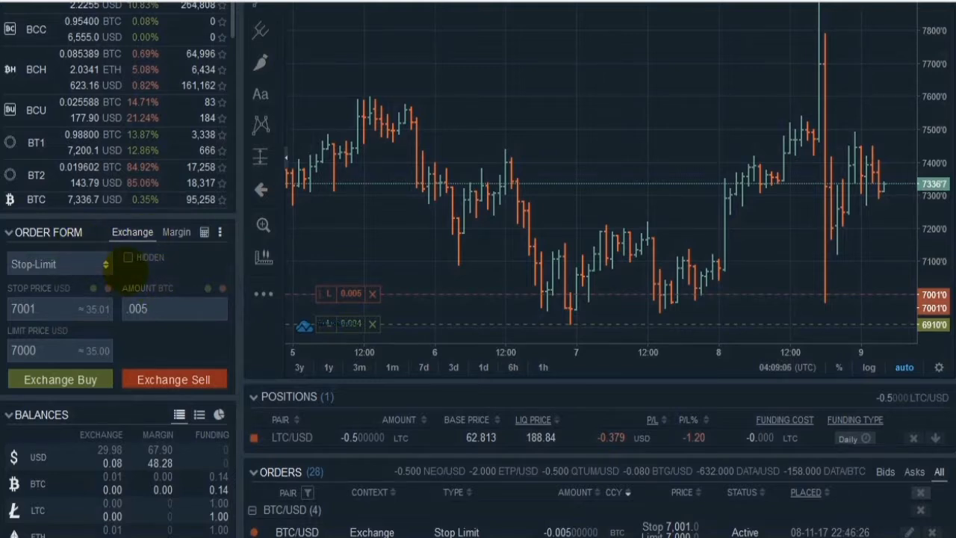
{"action": "left_click", "coordinate": [93, 262]}
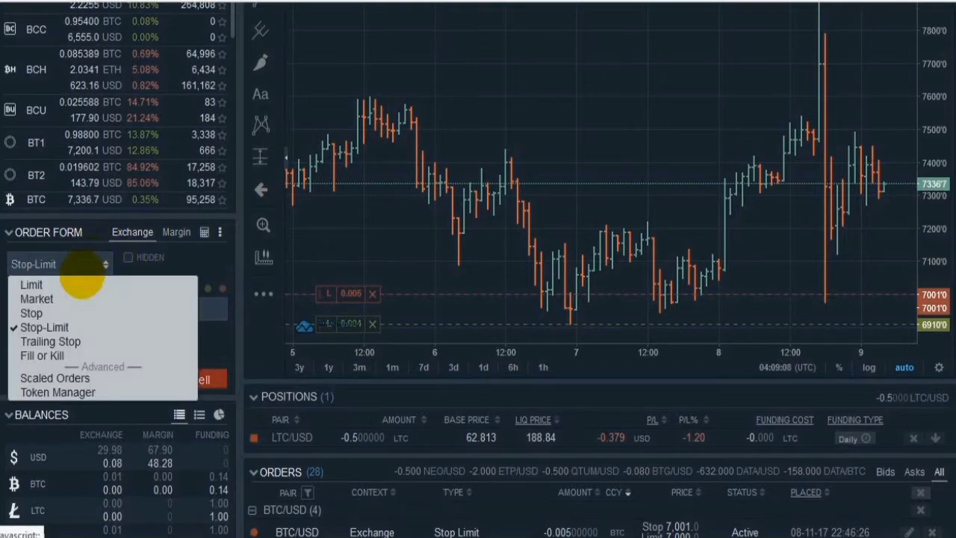
{"action": "left_click", "coordinate": [34, 285]}
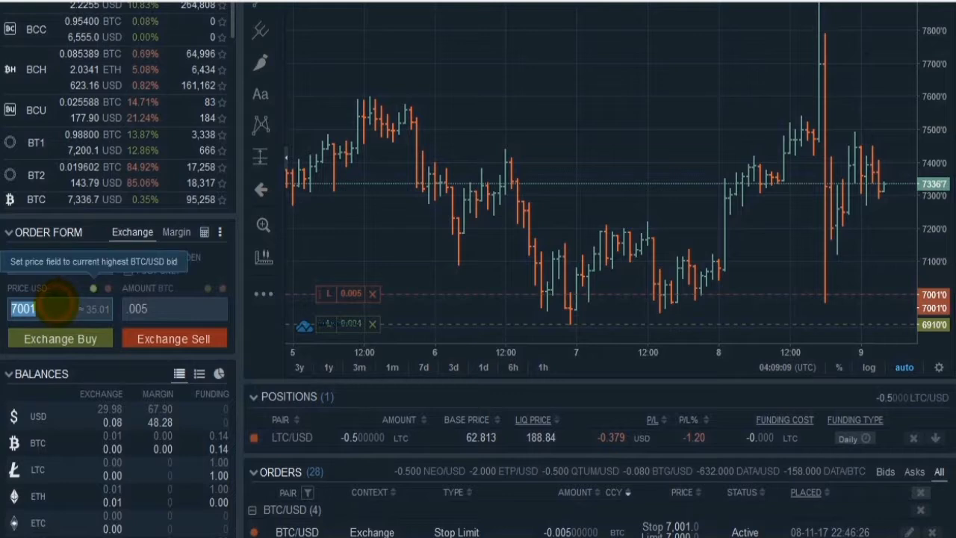
Set the price to 7000, try Exchange Sell, then cancel the below-ticker warning
{"action": "left_click", "coordinate": [62, 306]}
{"action": "key", "text": "BackSpace"}
{"action": "type", "text": "0"}
{"action": "left_click", "coordinate": [203, 338]}
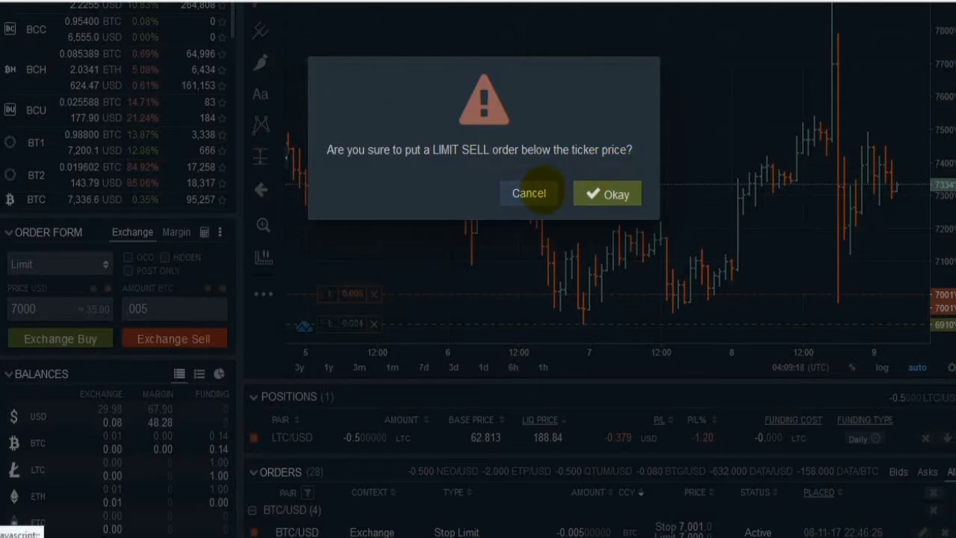
{"action": "left_click", "coordinate": [529, 192]}
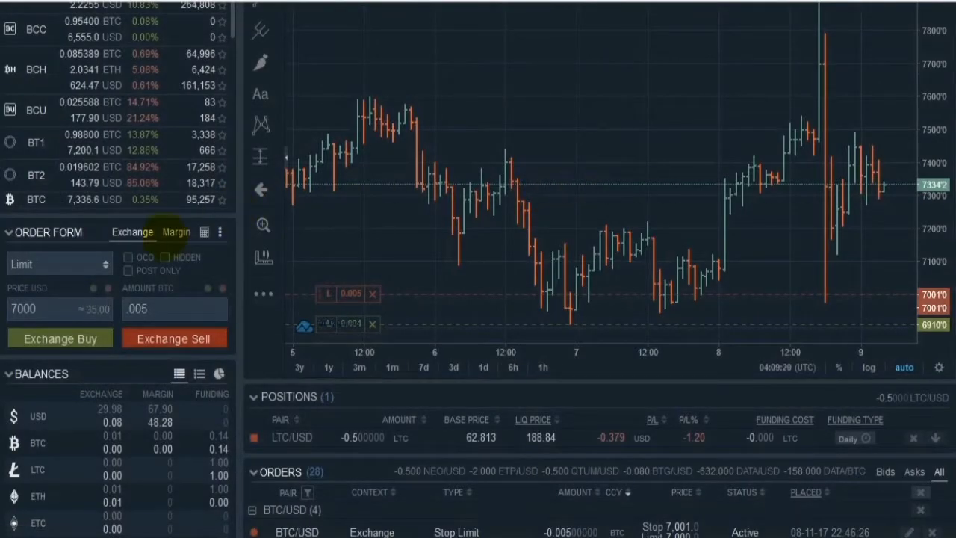
Switch back to Stop-Limit and change the stop price to 7002
{"action": "left_click", "coordinate": [84, 263]}
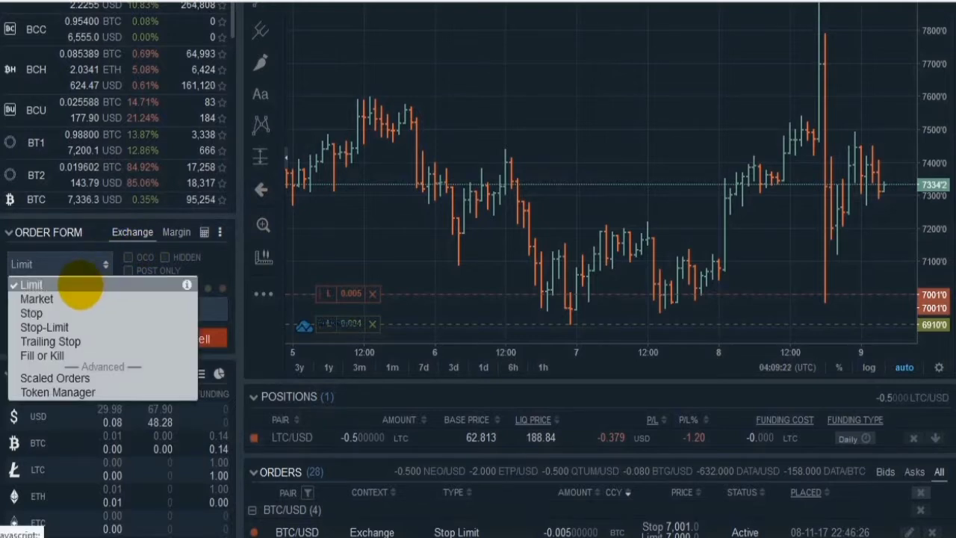
{"action": "left_click", "coordinate": [43, 326]}
{"action": "left_click", "coordinate": [43, 312]}
{"action": "key", "text": "BackSpace"}
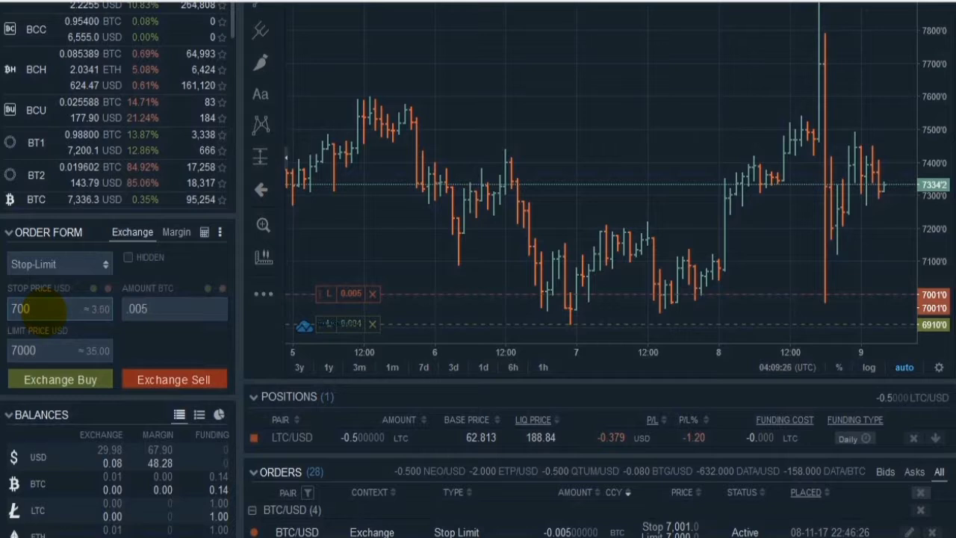
{"action": "type", "text": "2"}
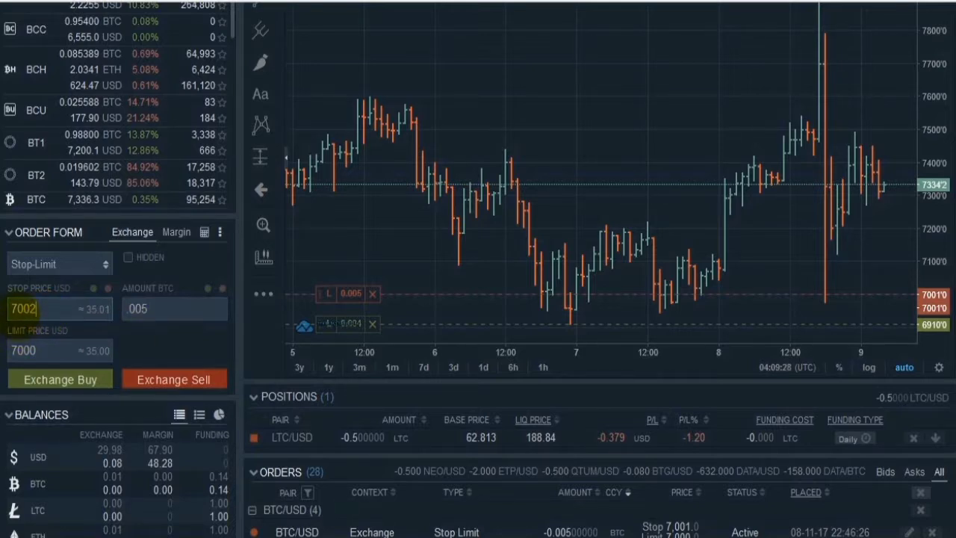
Highlight the 7002 stop and submit the sell, which fails for insufficient balance
{"action": "left_click_drag", "start_coordinate": [13, 309], "coordinate": [58, 308]}
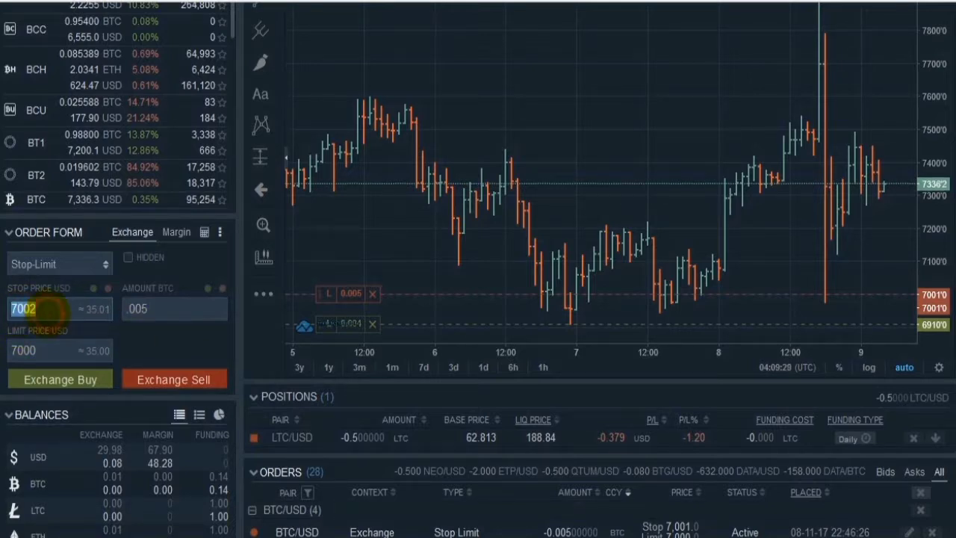
{"action": "left_click", "coordinate": [49, 309]}
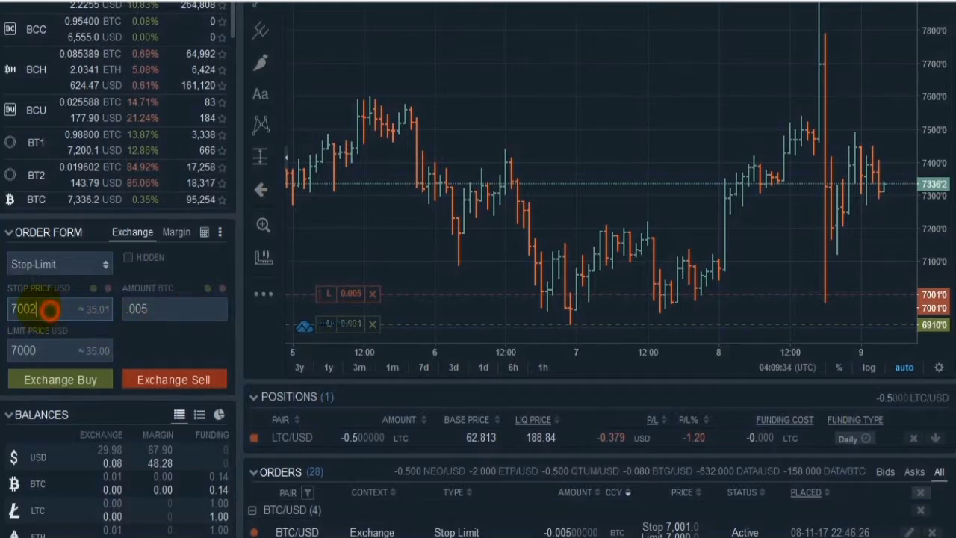
{"action": "double_click", "coordinate": [50, 309]}
{"action": "left_click", "coordinate": [174, 359]}
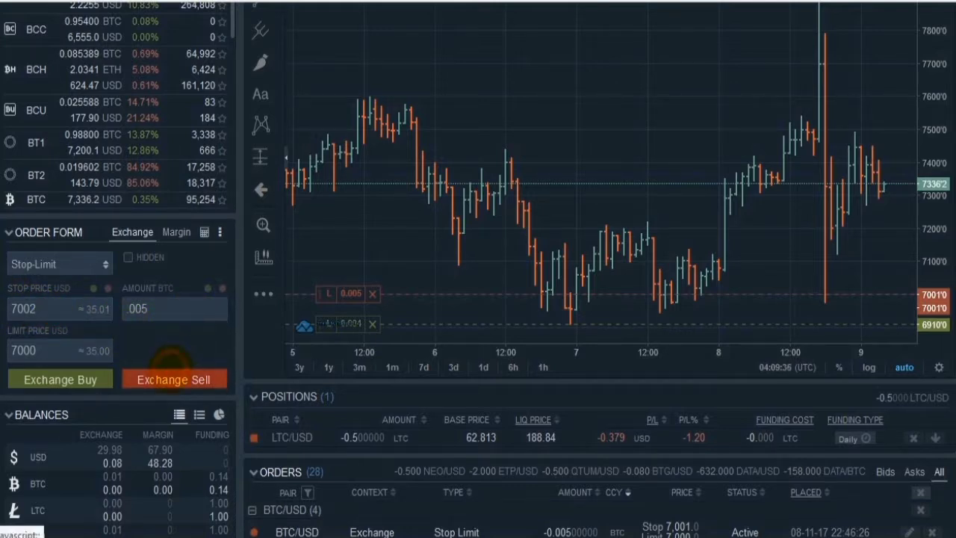
{"action": "left_click", "coordinate": [176, 379]}
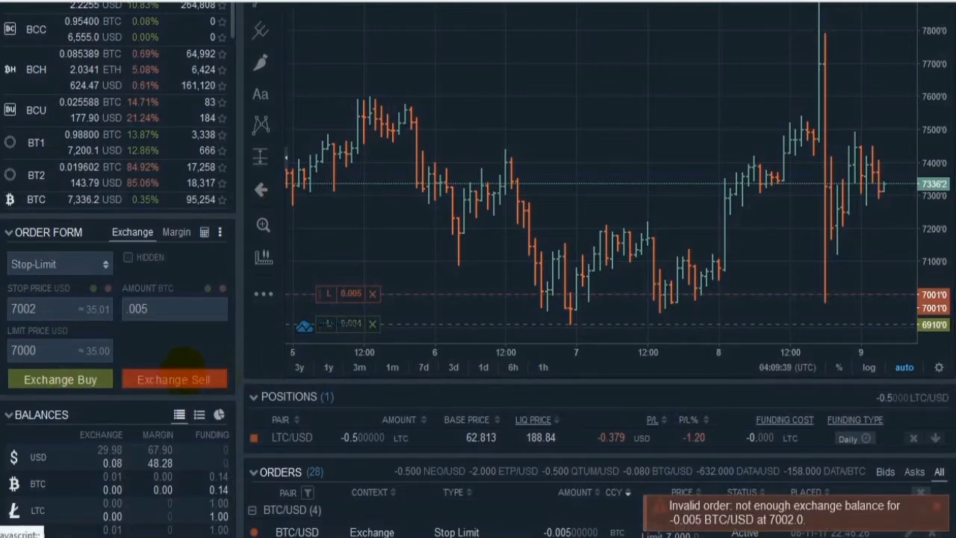
{"action": "left_click", "coordinate": [138, 309]}
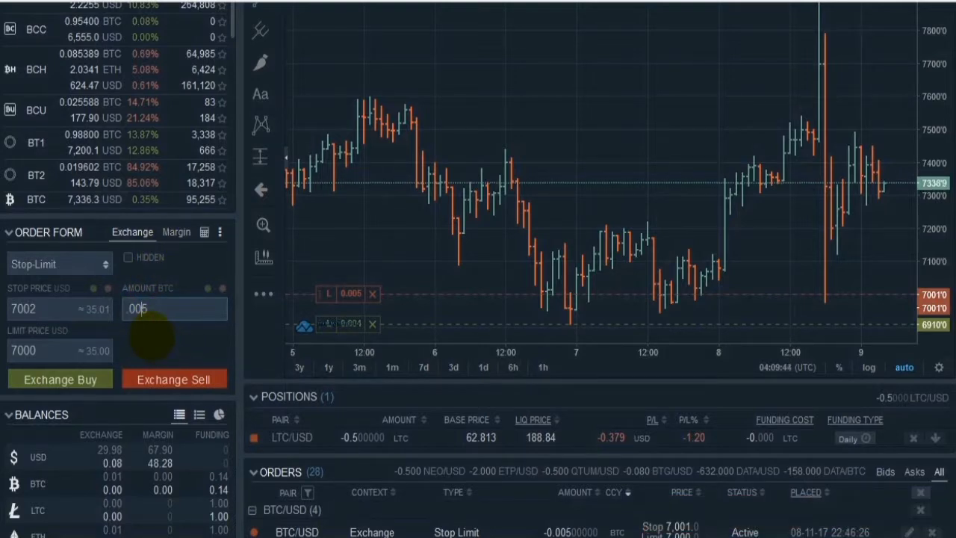
Cancel both existing 7001-stop BTC/USD stop-limit orders
{"action": "scroll", "coordinate": [672, 473], "scroll_direction": "down", "scroll_amount": 3}
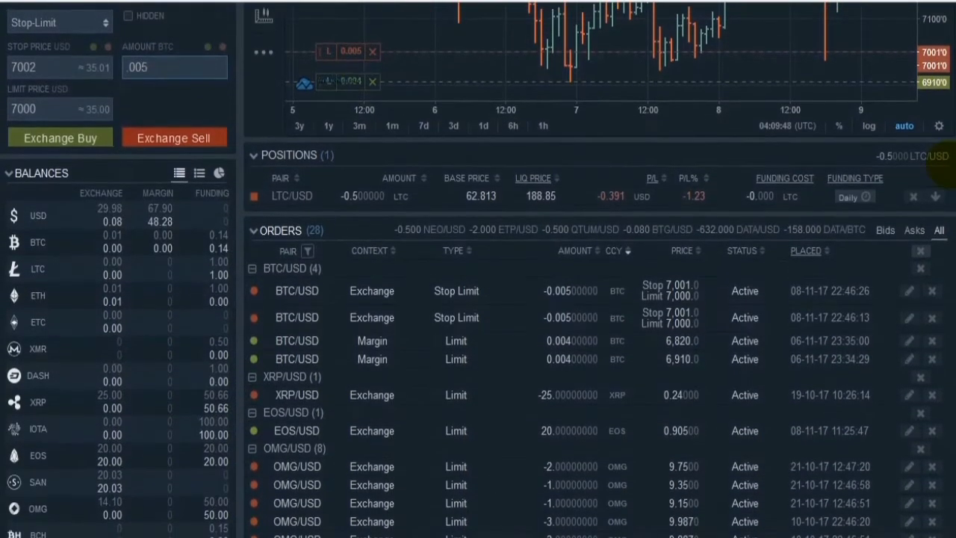
{"action": "left_click", "coordinate": [932, 291]}
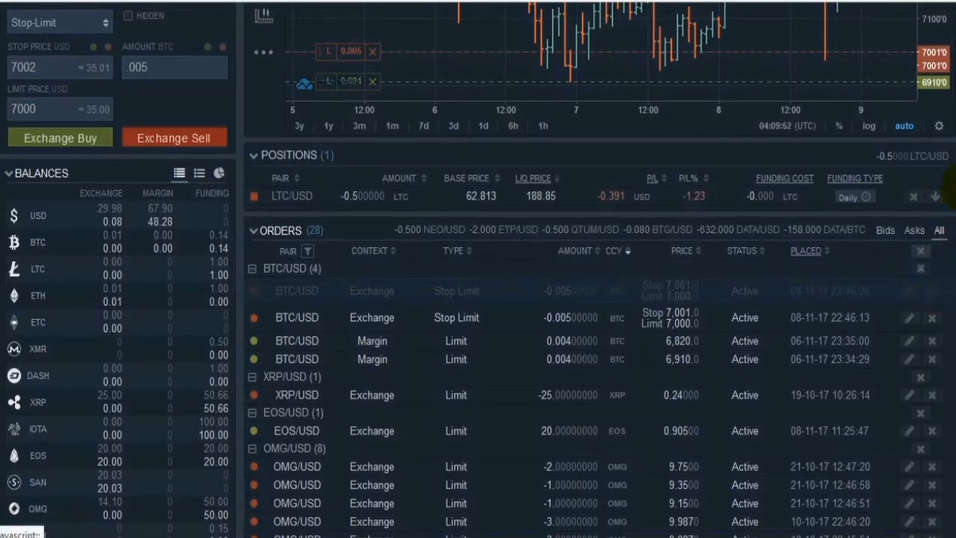
{"action": "left_click", "coordinate": [932, 317]}
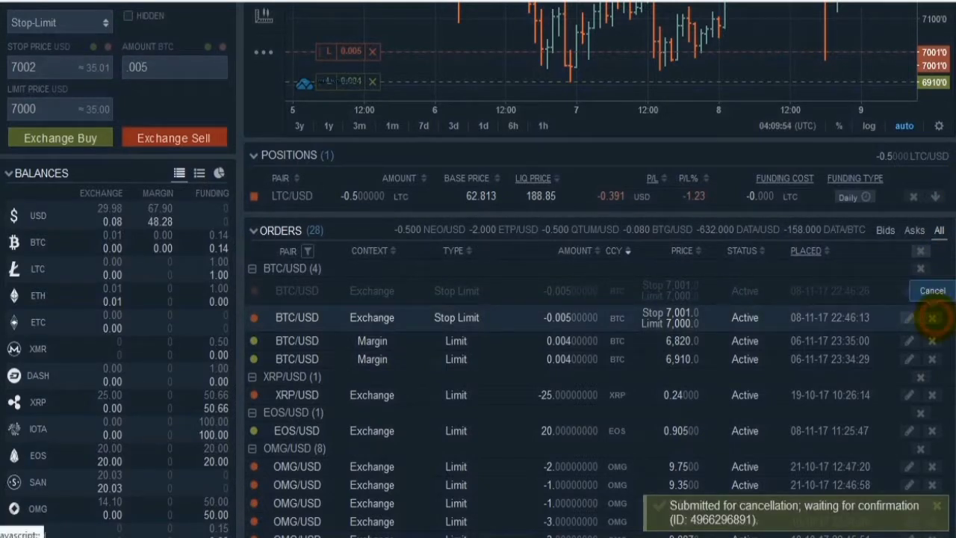
{"action": "scroll", "coordinate": [156, 418], "scroll_direction": "up", "scroll_amount": 5}
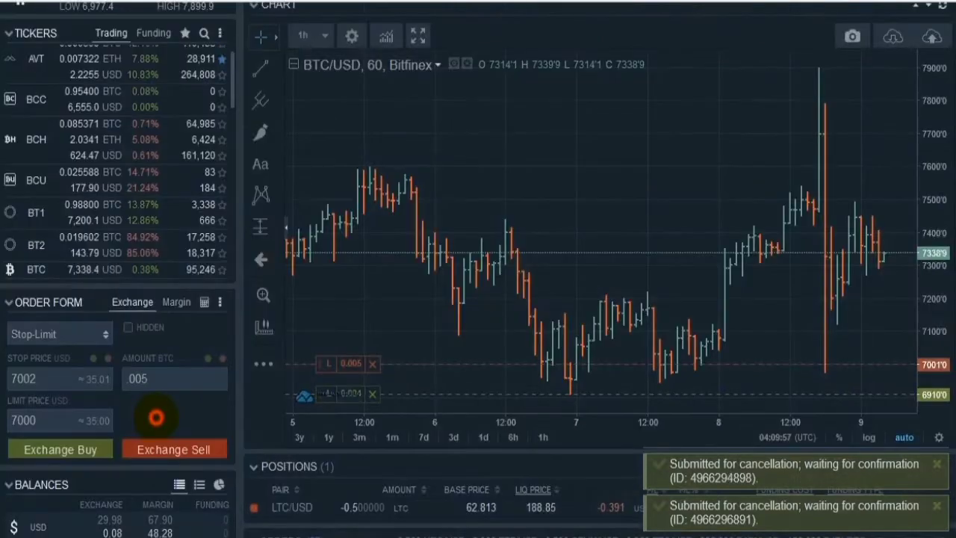
Place two 0.005 BTC stop-limit sells at stop 7002, limit 7000, and check the Orders table
{"action": "left_click", "coordinate": [176, 448]}
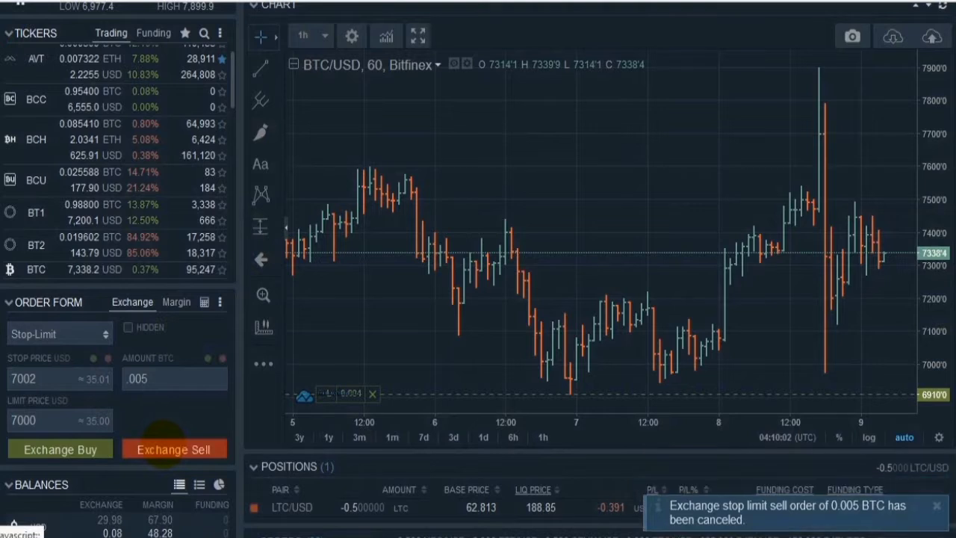
{"action": "left_click", "coordinate": [174, 448]}
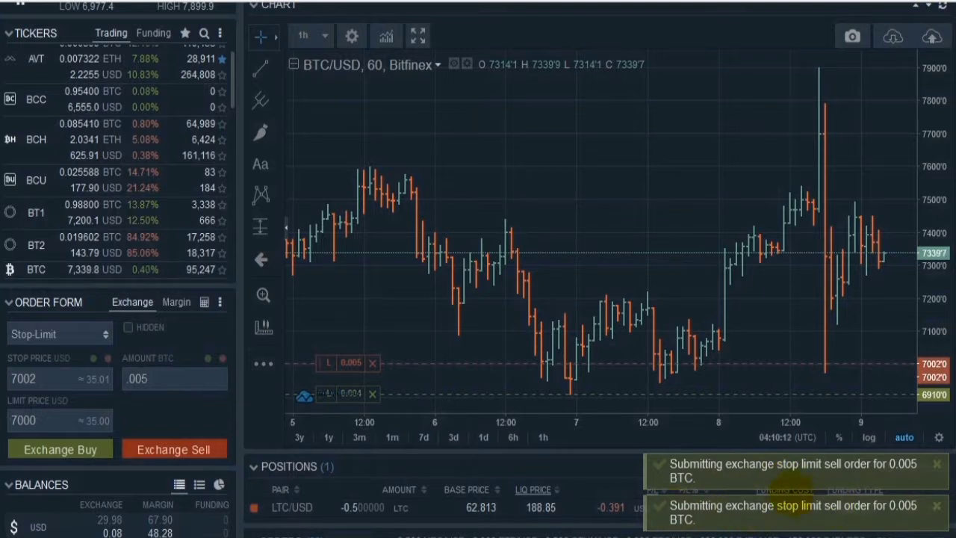
{"action": "scroll", "coordinate": [533, 160], "scroll_direction": "down", "scroll_amount": 3}
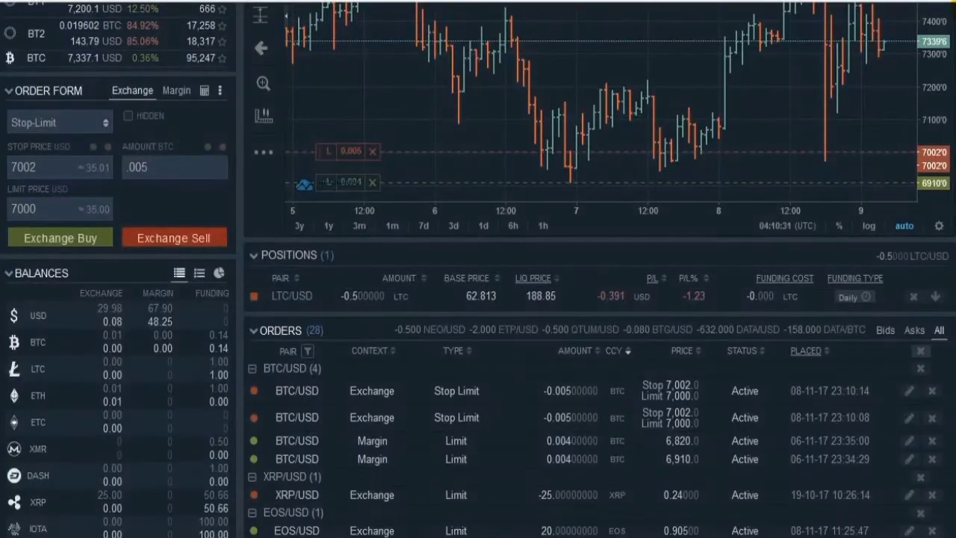
Open the Bitfinex Knowledge Base
{"action": "scroll", "coordinate": [950, 65], "scroll_direction": "up", "scroll_amount": 4}
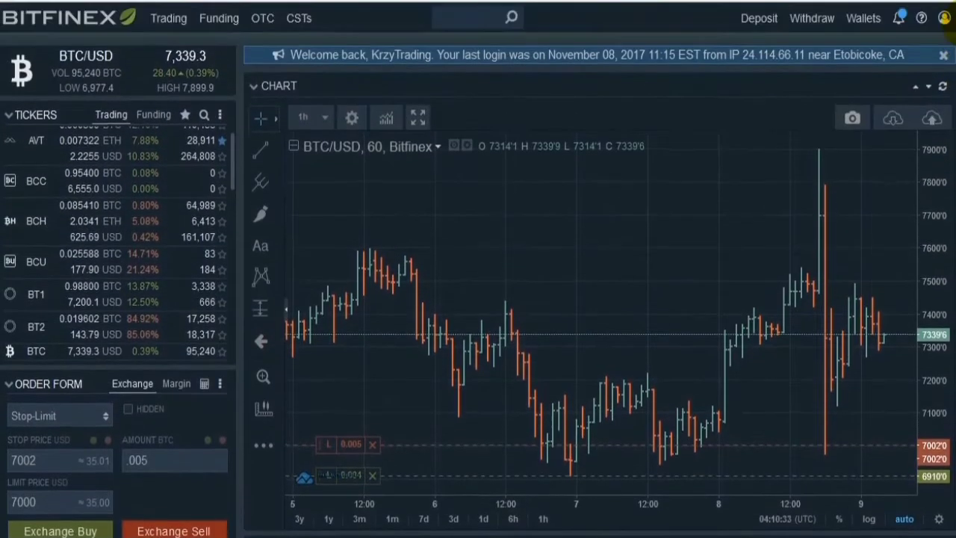
{"action": "mouse_move", "coordinate": [944, 18]}
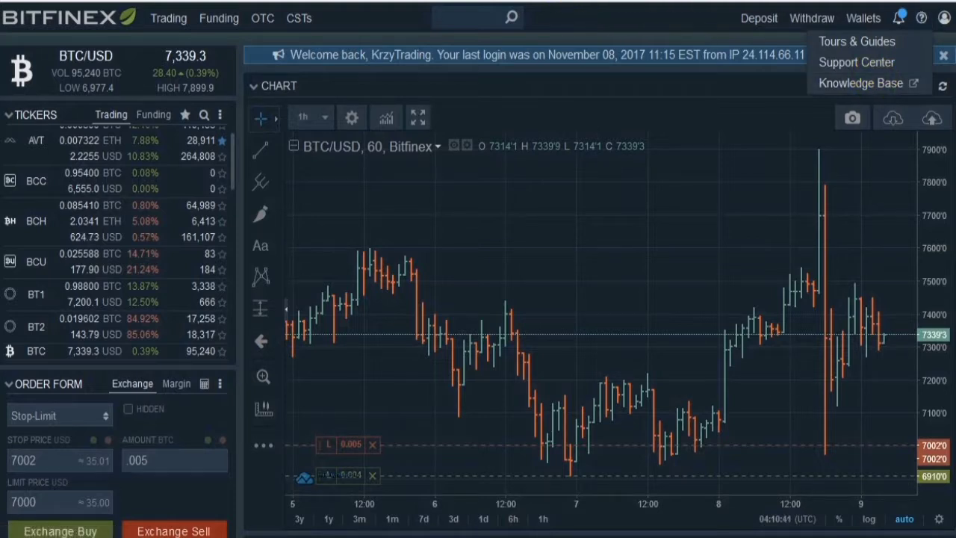
{"action": "left_click", "coordinate": [884, 83]}
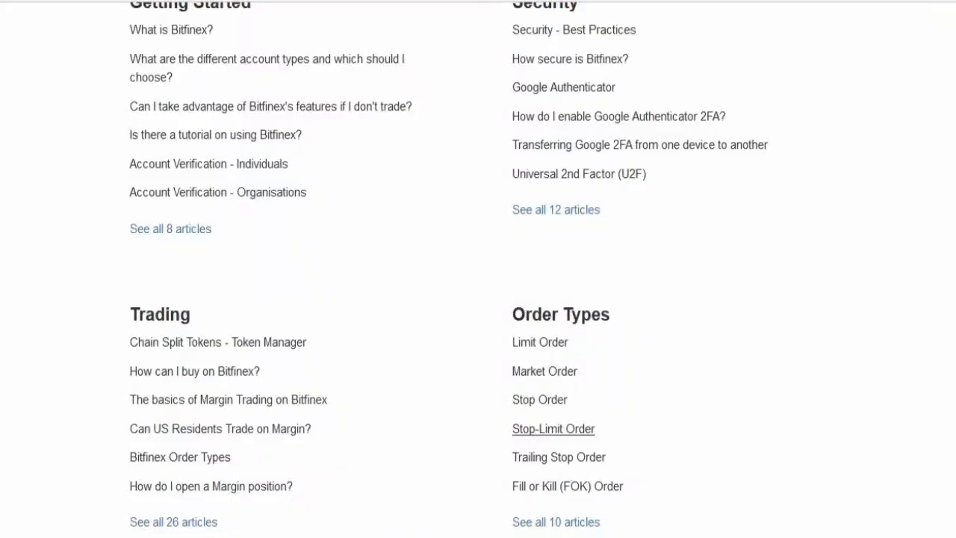
{"action": "left_click_drag", "start_coordinate": [945, 171], "coordinate": [948, 204]}
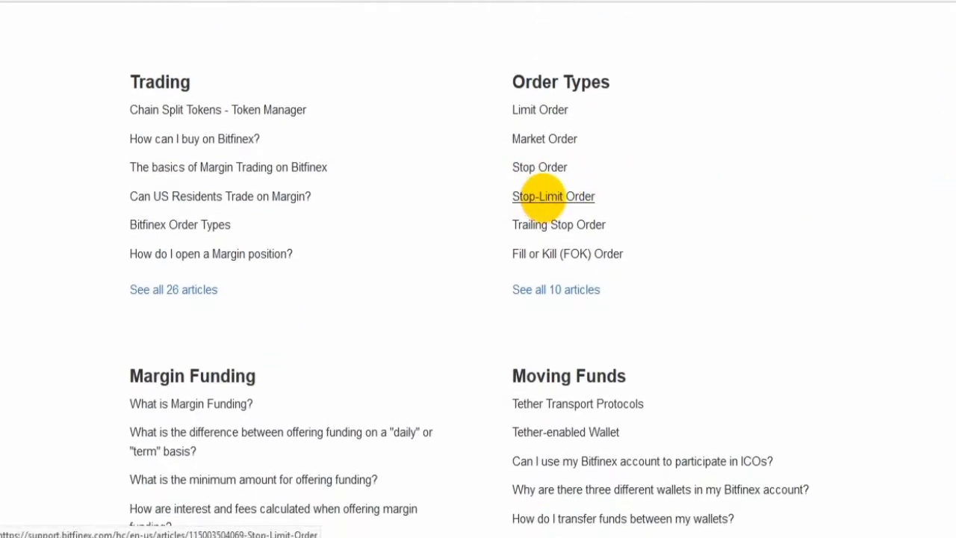
Open the Stop-Limit Order article, scroll through it and highlight its title
{"action": "left_click", "coordinate": [543, 195]}
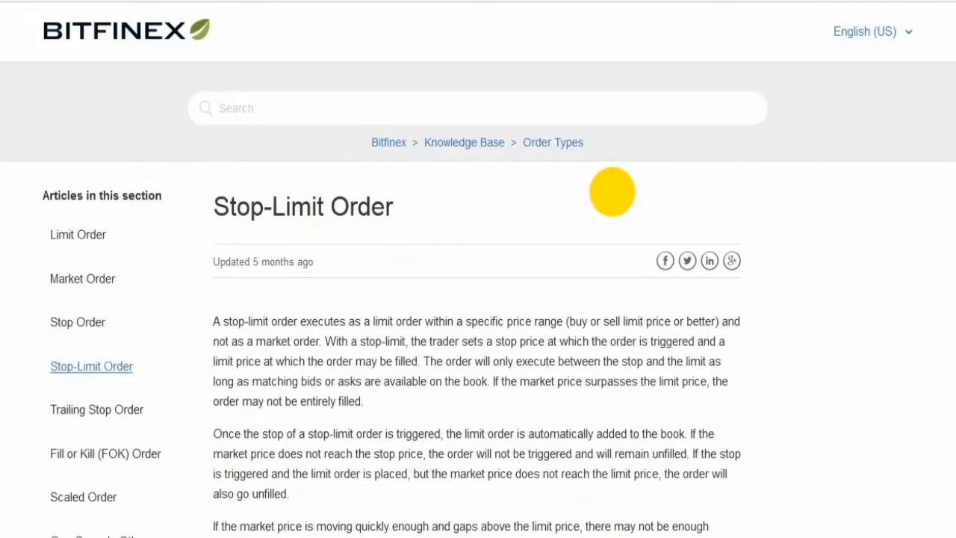
{"action": "left_click_drag", "start_coordinate": [953, 157], "coordinate": [954, 256]}
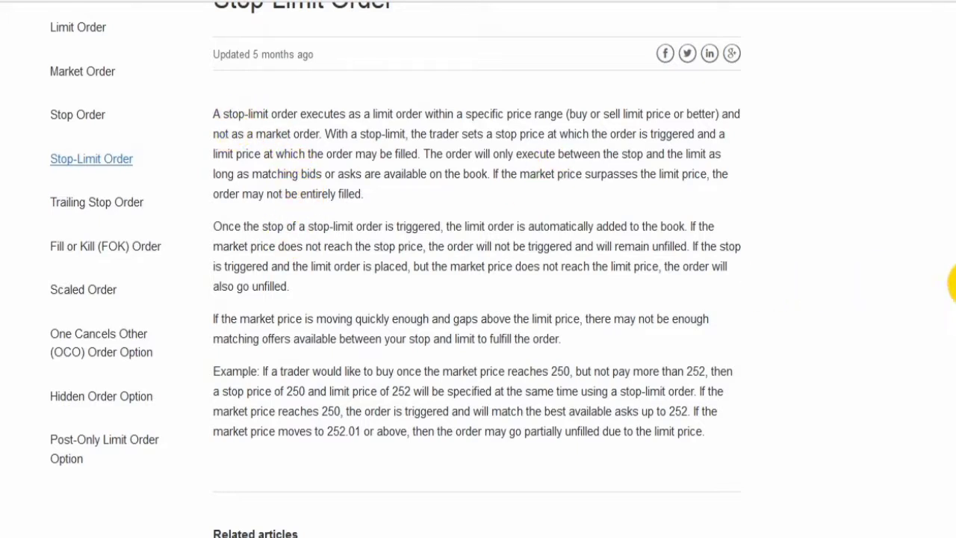
{"action": "left_click_drag", "start_coordinate": [952, 283], "coordinate": [953, 62]}
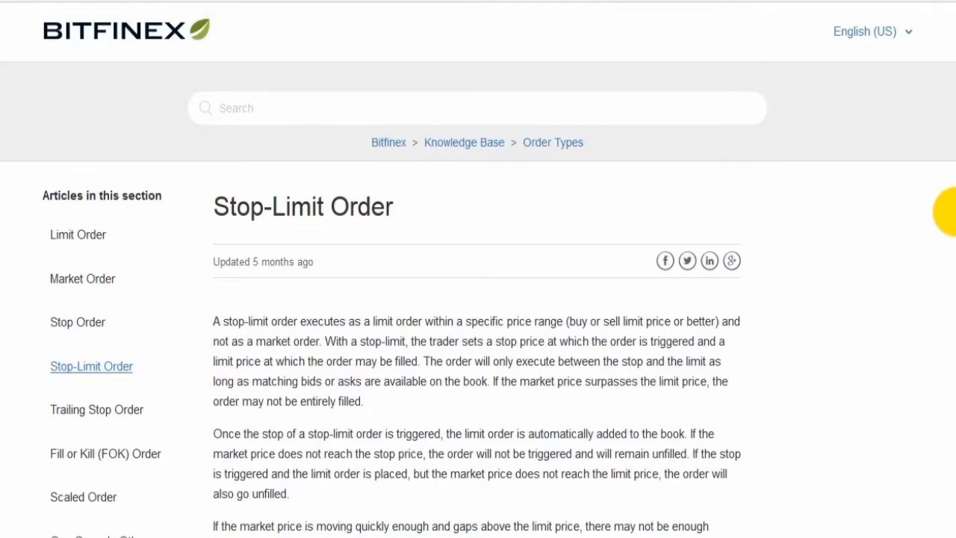
{"action": "left_click_drag", "start_coordinate": [952, 209], "coordinate": [949, 297]}
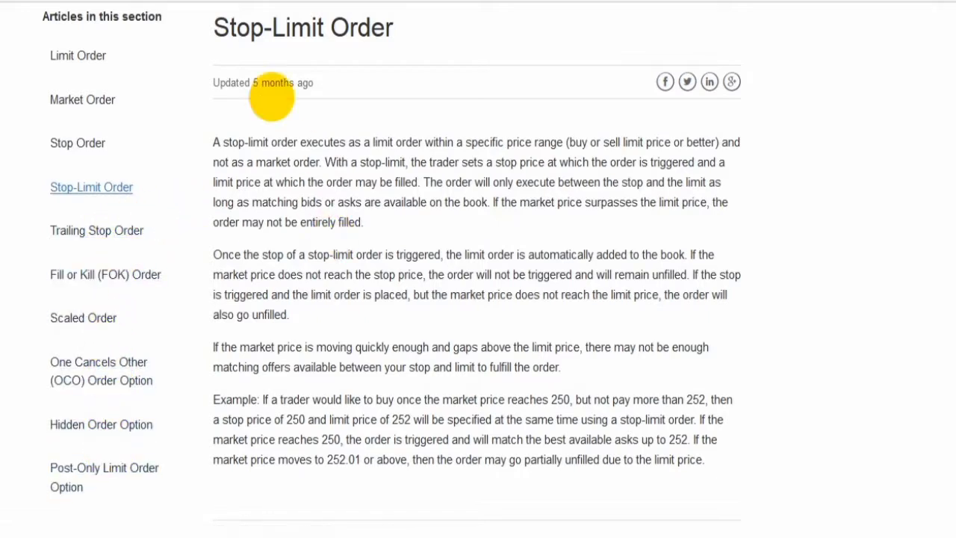
{"action": "left_click_drag", "start_coordinate": [215, 26], "coordinate": [320, 25]}
{"action": "left_click", "coordinate": [393, 29]}
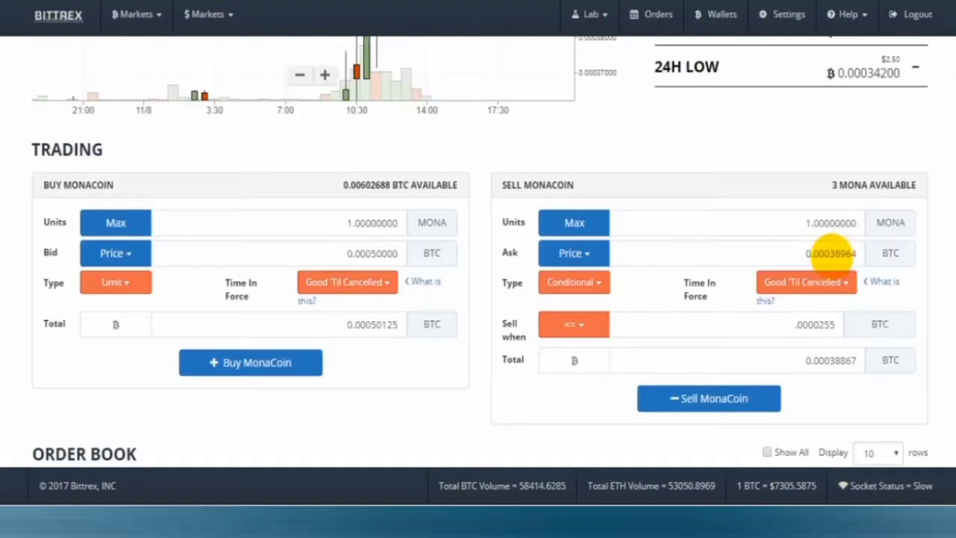
Change the MonaCoin ask price to 0.00050300 BTC
{"action": "left_click_drag", "start_coordinate": [828, 253], "coordinate": [905, 253]}
{"action": "type", "text": "5"}
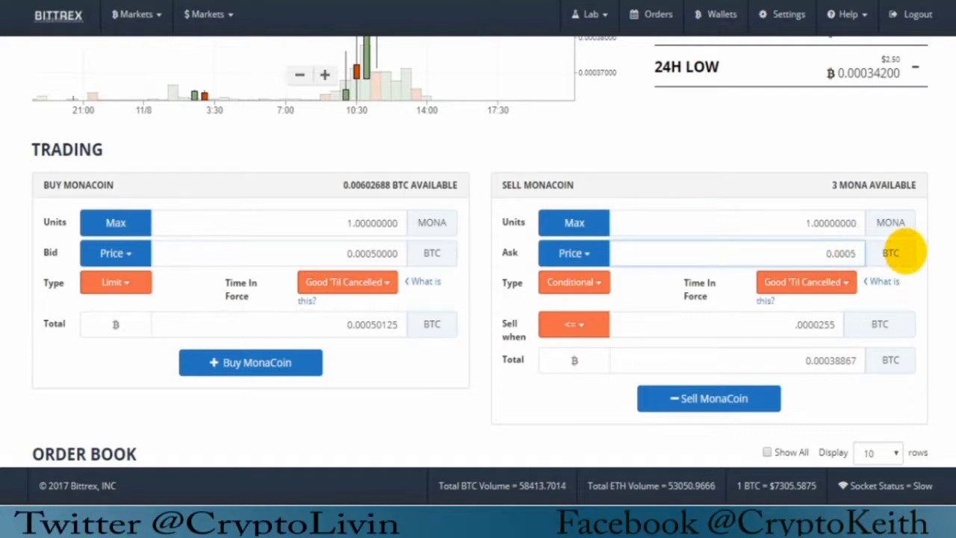
{"action": "left_click", "coordinate": [934, 269]}
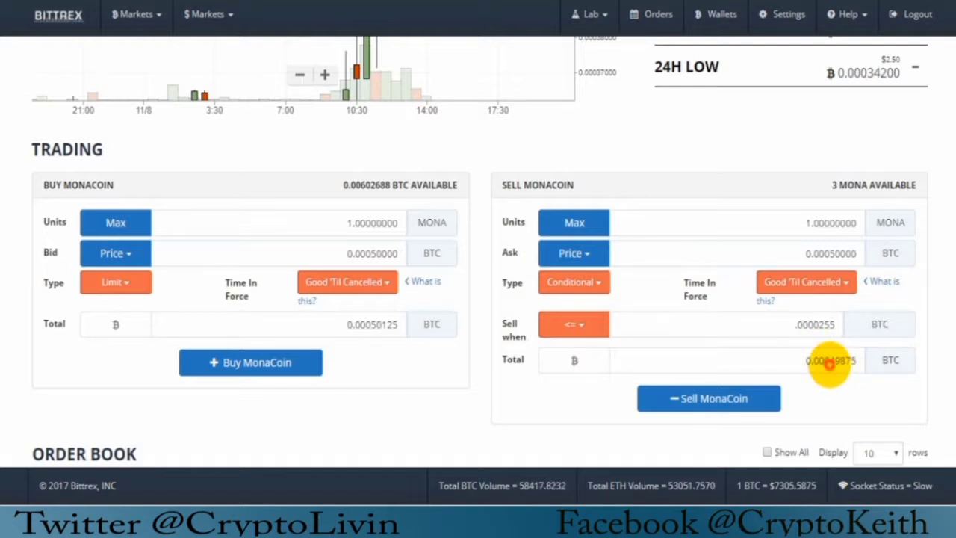
{"action": "left_click_drag", "start_coordinate": [853, 361], "coordinate": [826, 366]}
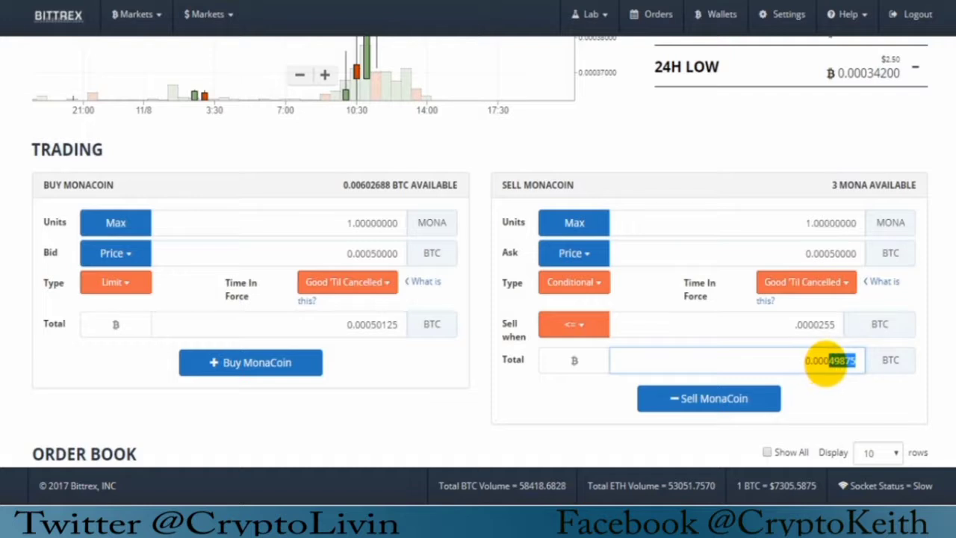
{"action": "left_click", "coordinate": [929, 344]}
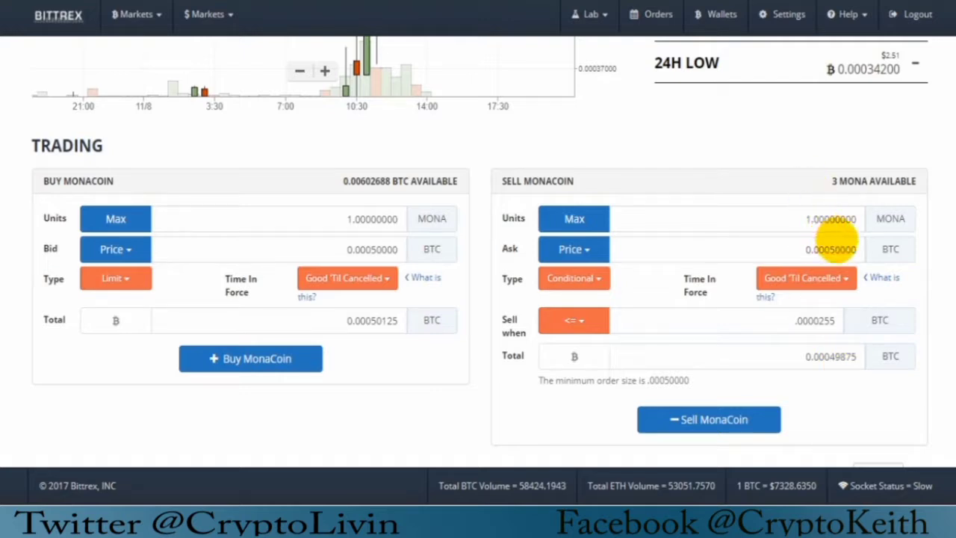
{"action": "left_click_drag", "start_coordinate": [840, 247], "coordinate": [849, 250]}
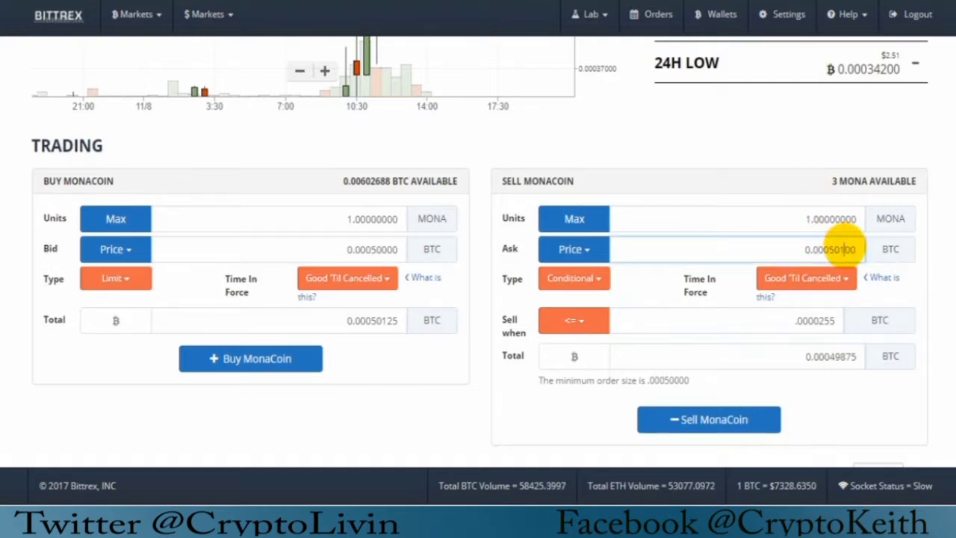
{"action": "type", "text": "100"}
{"action": "left_click", "coordinate": [913, 271]}
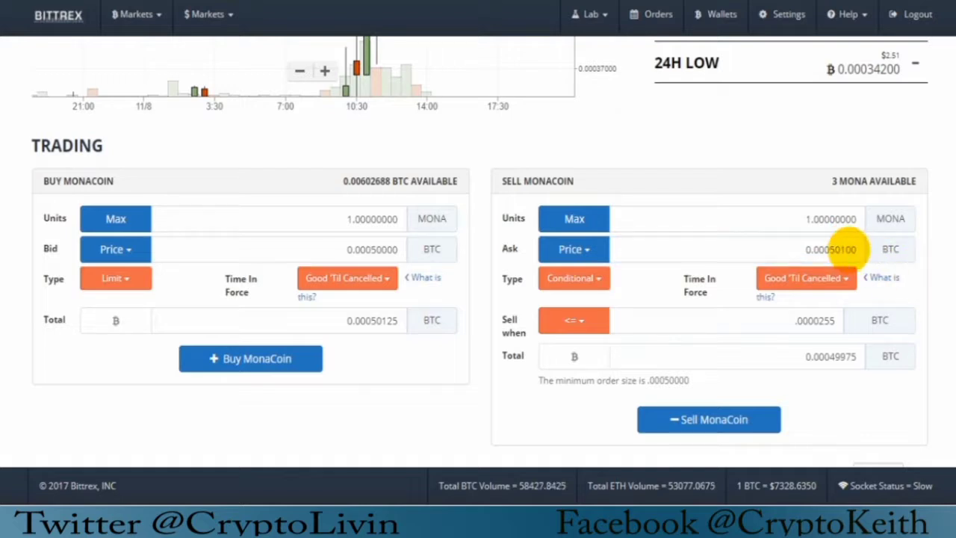
Make it a Limit order, sell the 1 MONA and confirm
{"action": "left_click", "coordinate": [574, 278]}
{"action": "left_click", "coordinate": [581, 302]}
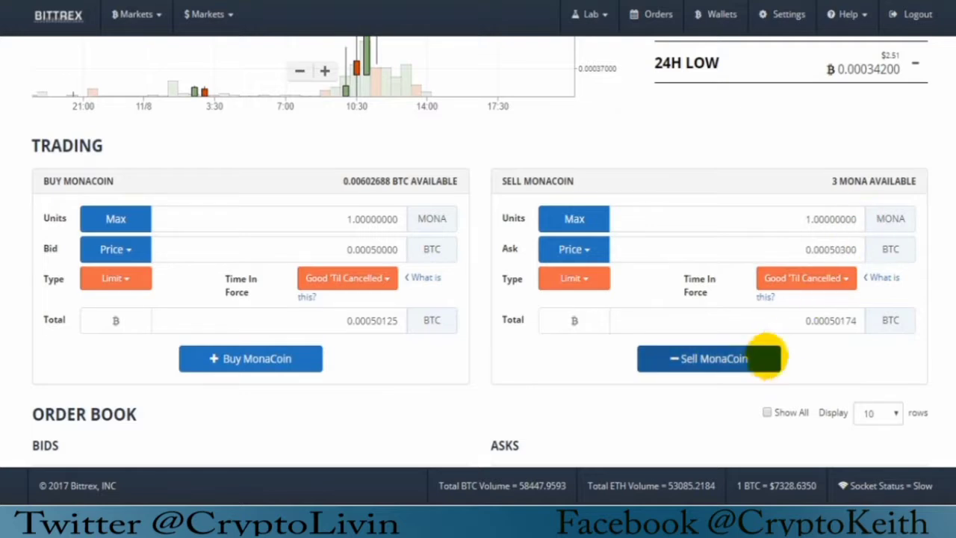
{"action": "left_click", "coordinate": [757, 358]}
{"action": "left_click", "coordinate": [652, 443]}
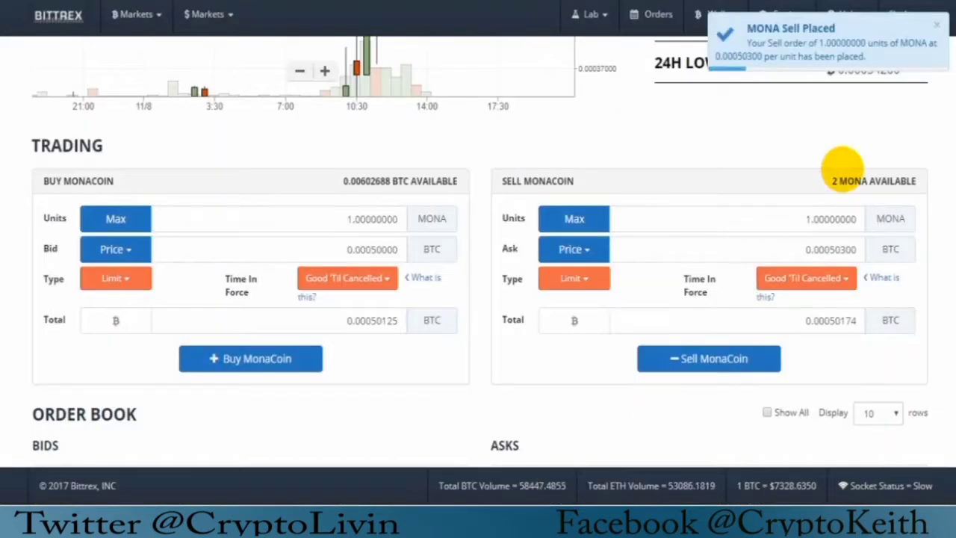
Lower the MONA sell ask price from 0.00050300 to 0.00030300 BTC
{"action": "scroll", "coordinate": [942, 127], "scroll_direction": "down", "scroll_amount": 7}
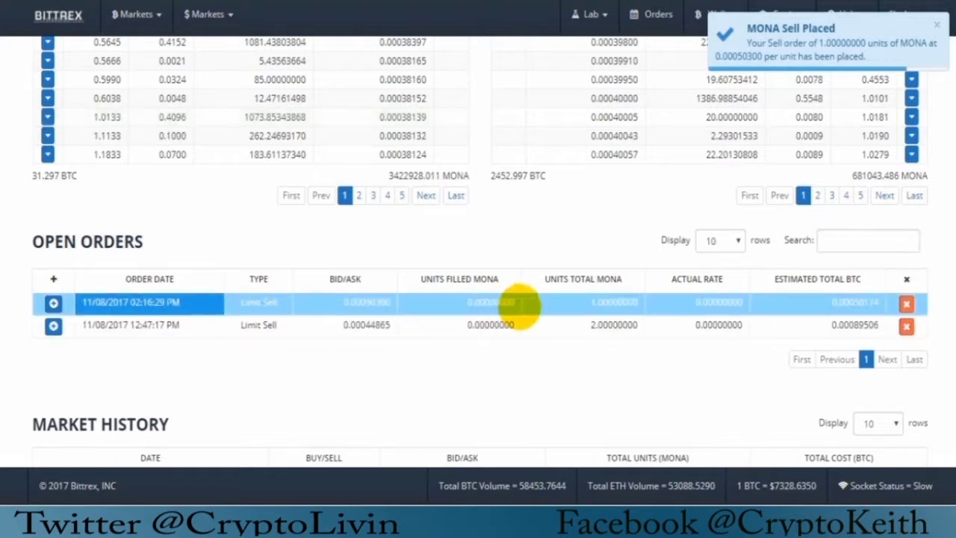
{"action": "scroll", "coordinate": [893, 196], "scroll_direction": "up", "scroll_amount": 7}
{"action": "left_click", "coordinate": [714, 194]}
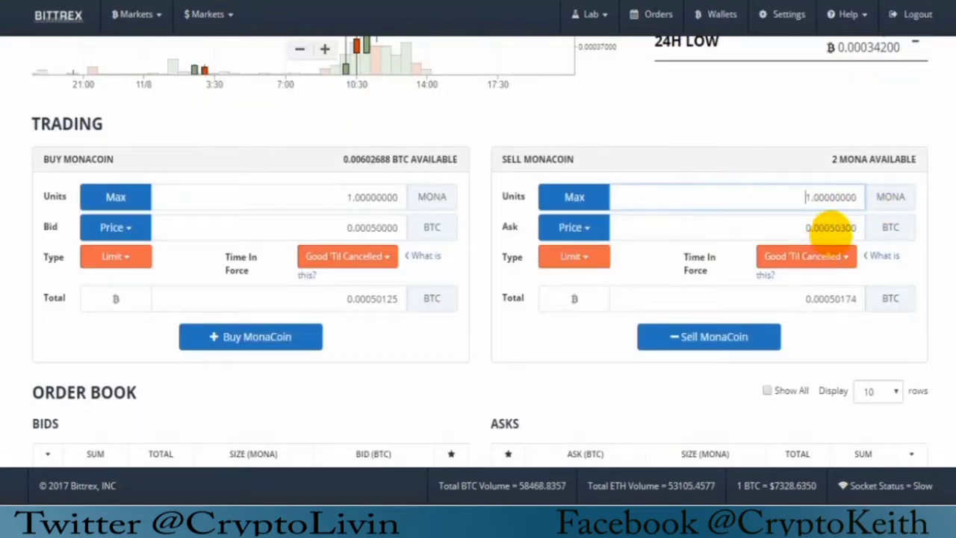
{"action": "left_click", "coordinate": [831, 227]}
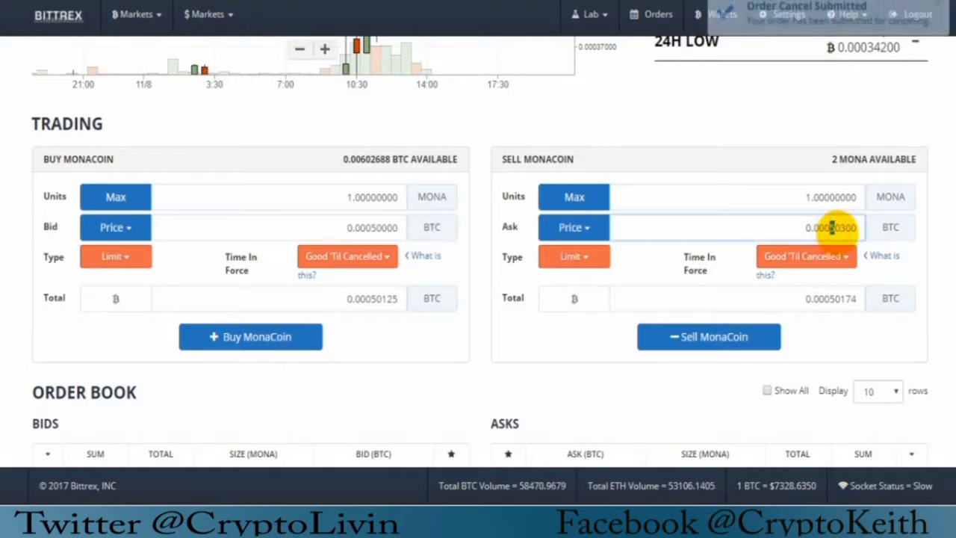
{"action": "type", "text": "3"}
{"action": "left_click", "coordinate": [941, 228]}
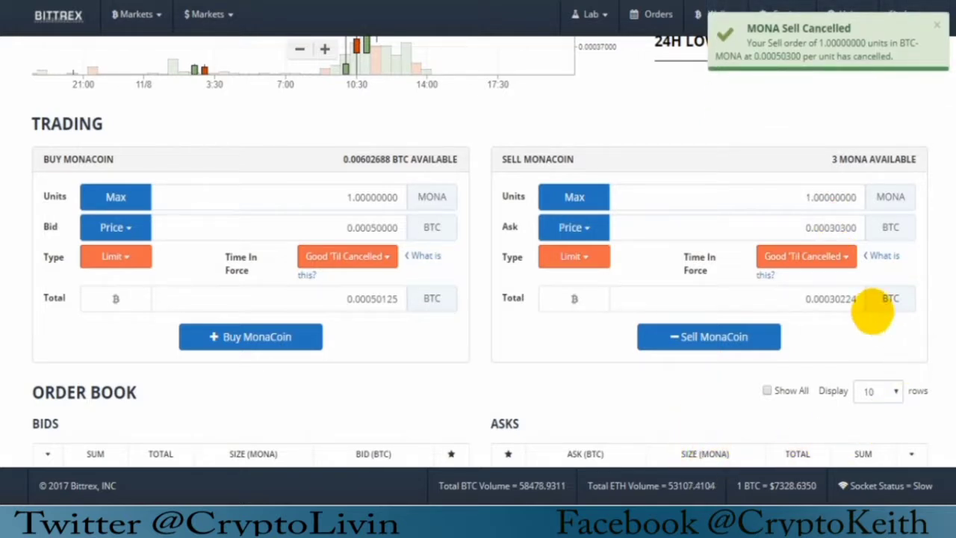
Switch the MonaCoin sell type to Conditional and bring up the 'Sell when' trigger choices
{"action": "scroll", "coordinate": [795, 197], "scroll_direction": "down", "scroll_amount": 1}
{"action": "left_click", "coordinate": [796, 197]}
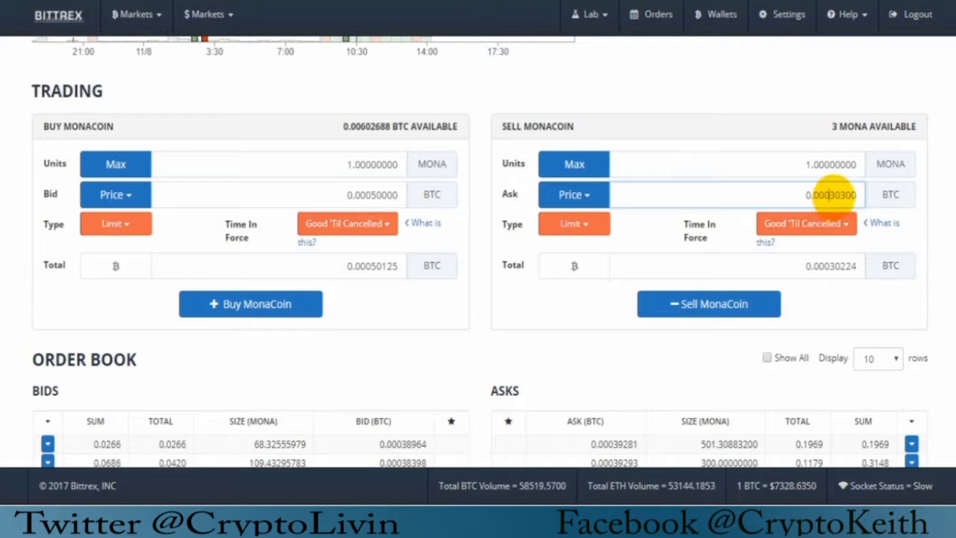
{"action": "left_click", "coordinate": [575, 225]}
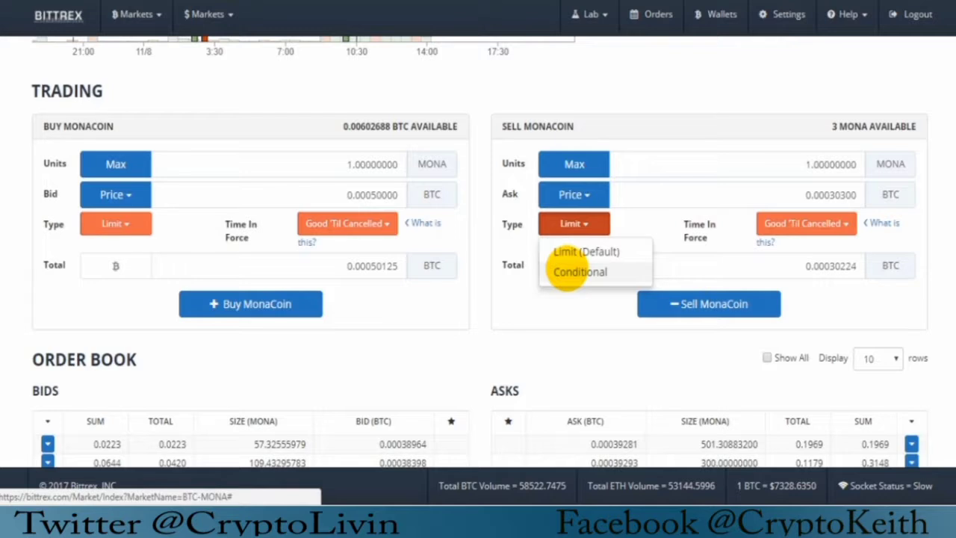
{"action": "left_click", "coordinate": [580, 272]}
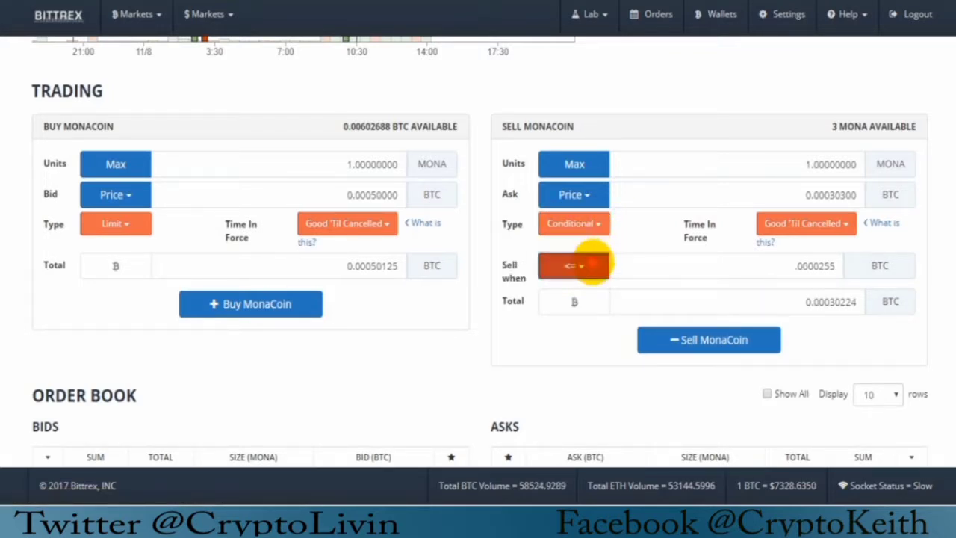
{"action": "left_click", "coordinate": [587, 263]}
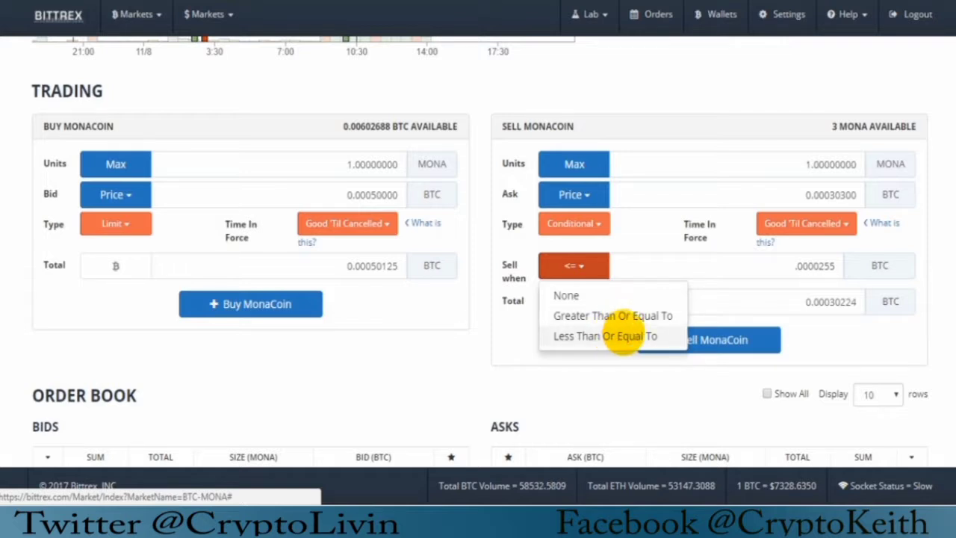
Keep the '<=' trigger, set ask 0.00016800 and trigger 0.00019000, and submit for review
{"action": "left_click", "coordinate": [871, 347]}
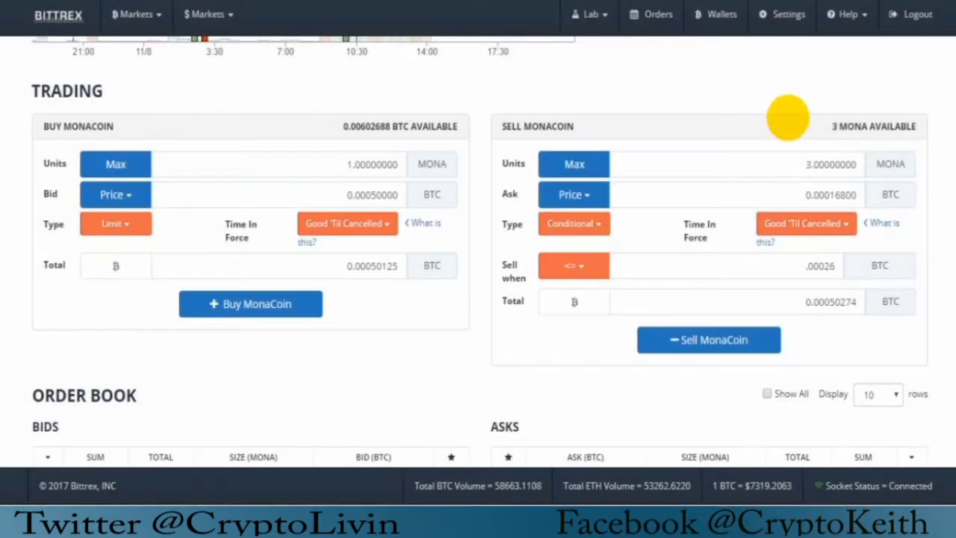
{"action": "left_click_drag", "start_coordinate": [794, 196], "coordinate": [859, 193]}
{"action": "left_click_drag", "start_coordinate": [790, 271], "coordinate": [854, 266]}
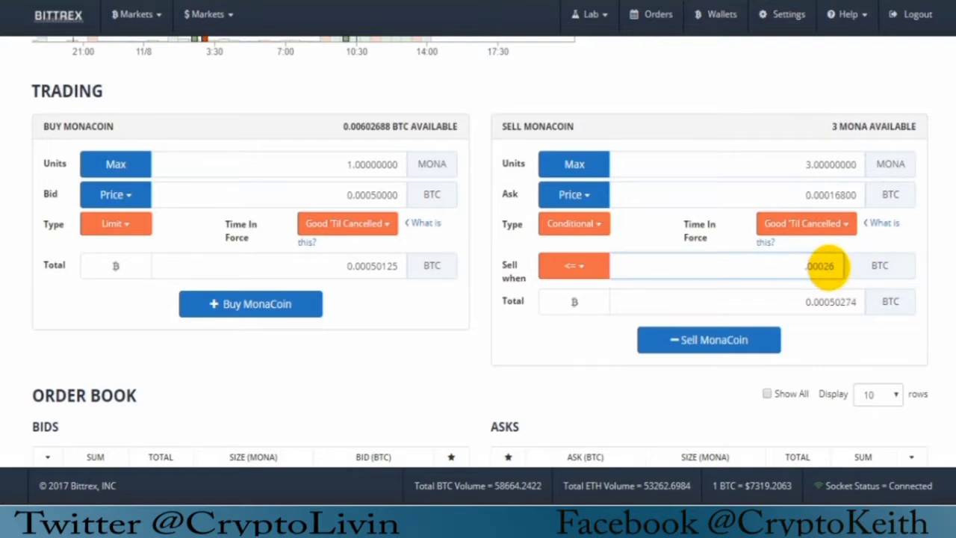
{"action": "left_click_drag", "start_coordinate": [822, 267], "coordinate": [843, 267]}
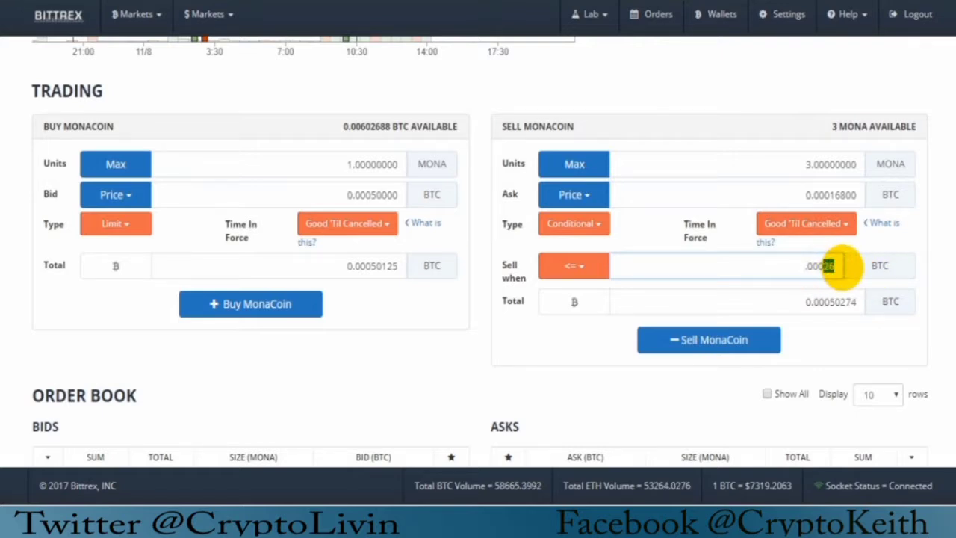
{"action": "key", "text": "Return"}
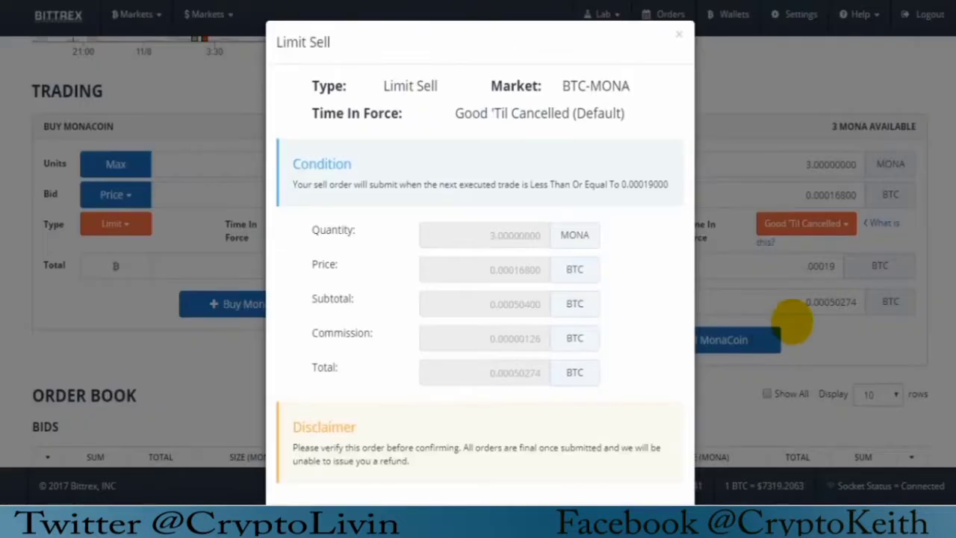
Review the confirmation: conditional 3 MONA sell at 0.000168 BTC, triggering at or below 0.00019
{"action": "scroll", "coordinate": [953, 293], "scroll_direction": "down", "scroll_amount": 1}
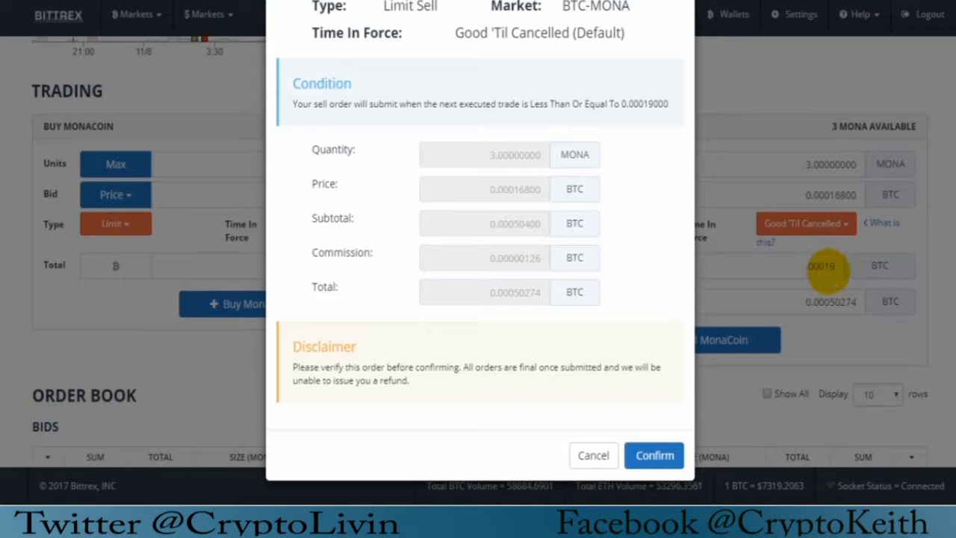
{"action": "left_click_drag", "start_coordinate": [312, 103], "coordinate": [392, 102]}
{"action": "left_click", "coordinate": [399, 105]}
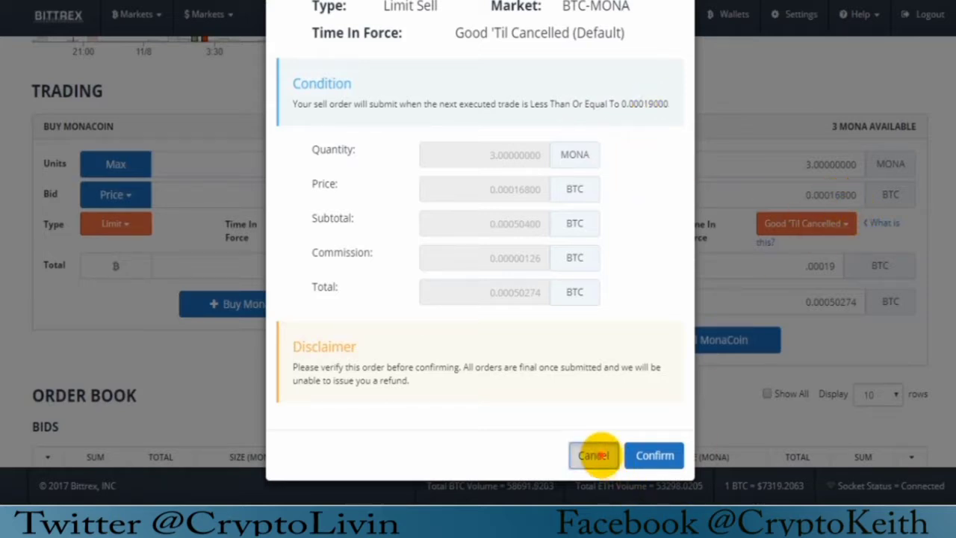
Cancel the MonaCoin conditional sell unplaced and show the Aeon (AEON) market page
{"action": "left_click", "coordinate": [590, 455]}
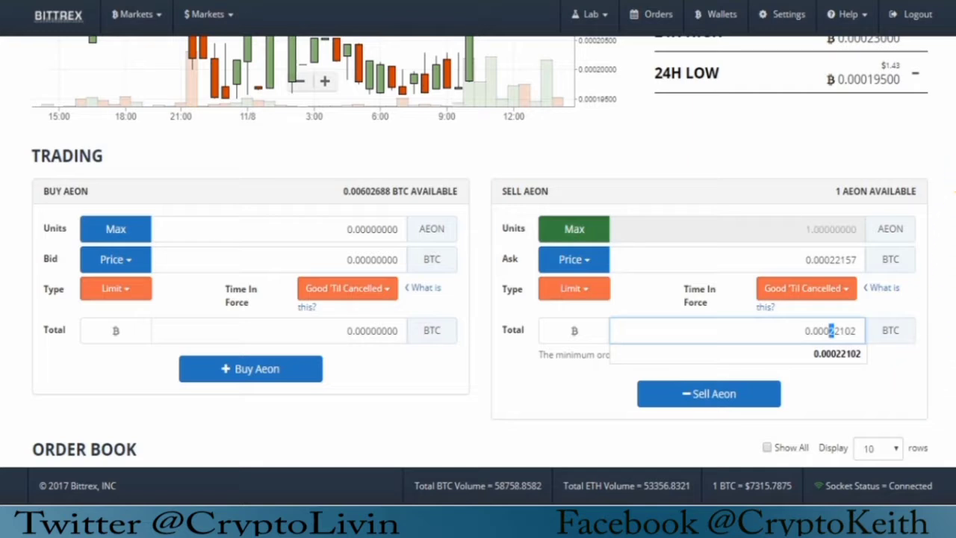
{"action": "scroll", "coordinate": [952, 79], "scroll_direction": "up", "scroll_amount": 4}
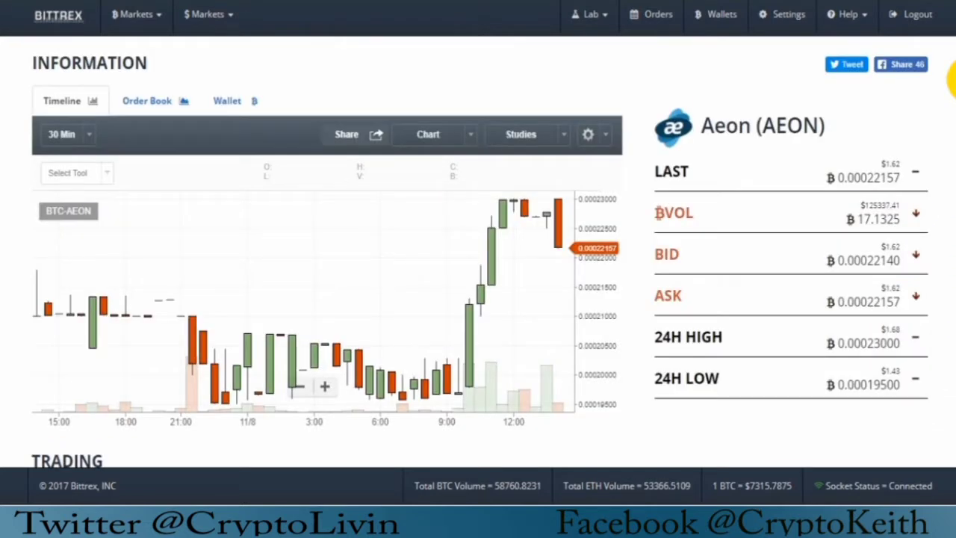